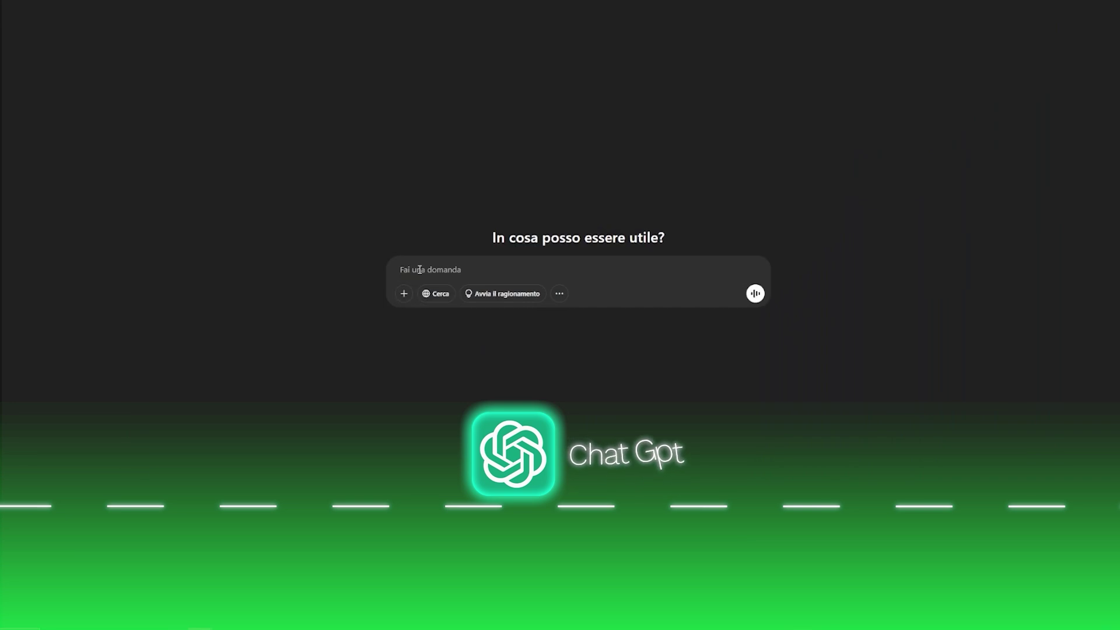
Step: Paste the 200-word forest story request into the ChatGPT message box
{"action": "type", "text": "Write a story of about 200 words about a three-year-old boy who lives with his grandparents near a forest. Their wooden house is located at the edge of the forest, where every day the child discovers something new: a nest in the branches, a flowing stream, or a fox that emerges from the trees. He is curious, lively, and loves spending time observing the animals in the forest and helping his grandfather with small tasks such as collecting wood or feeding the ducks that live near the pond. Show the deep connection between the child and the nature that surrounds him, as well as the affectionate bond with his grandparents, made up of simple, everyday gestures. Highlight the way in which the child experiences the world with wonder and spontaneity, turning every day into a silent adventure full of discoveries."}
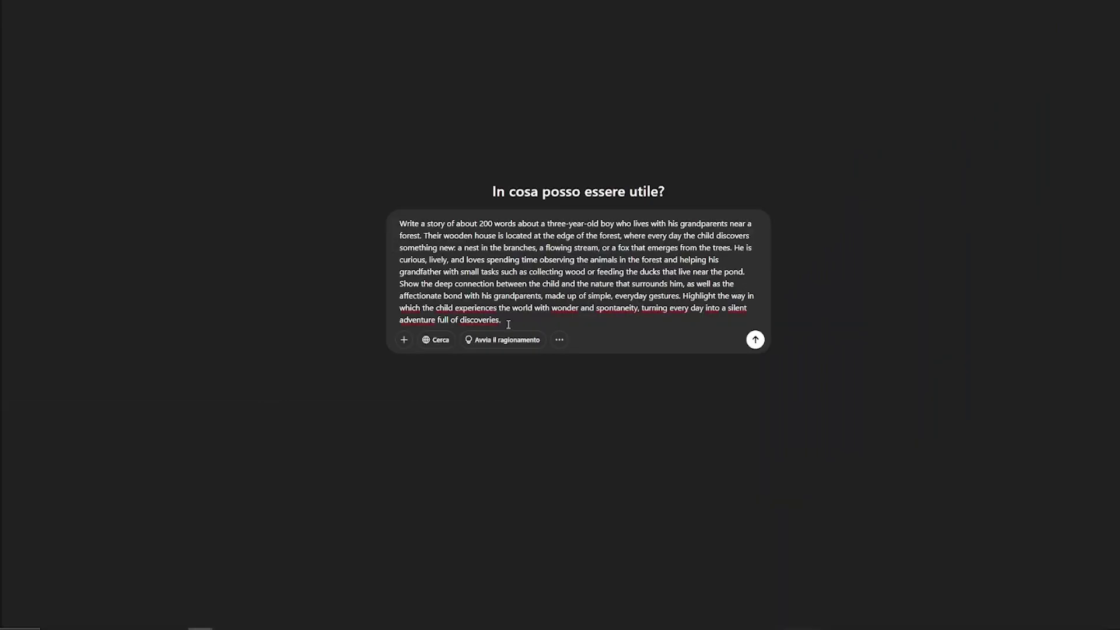
{"action": "left_click_drag", "start_coordinate": [469, 314], "coordinate": [414, 247]}
{"action": "left_click", "coordinate": [364, 180]}
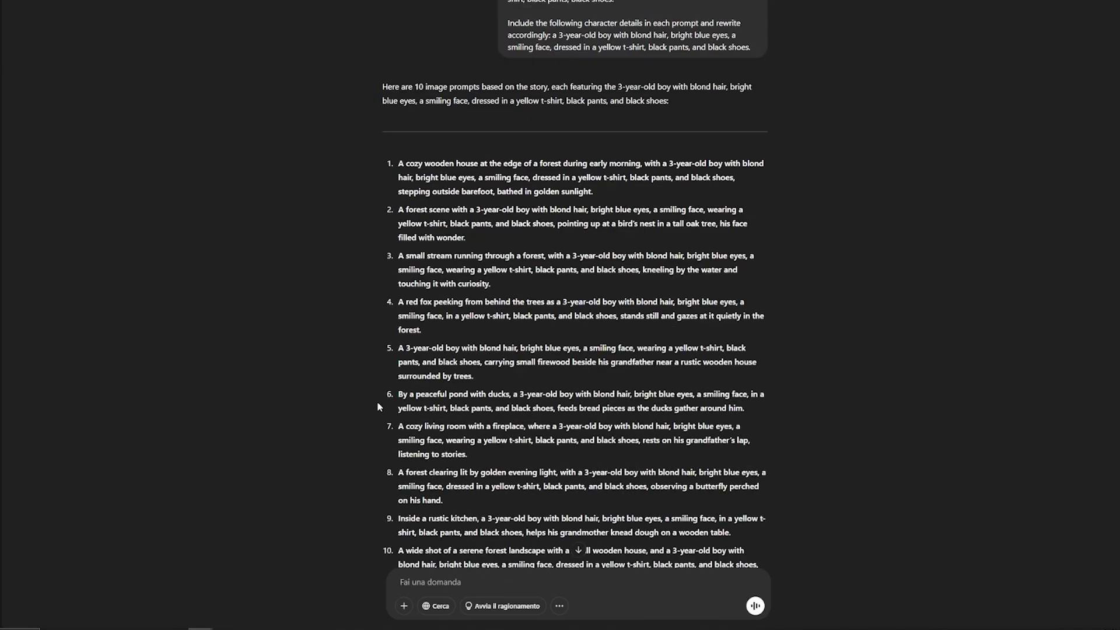
{"action": "scroll", "coordinate": [405, 395], "scroll_direction": "down", "scroll_amount": 2}
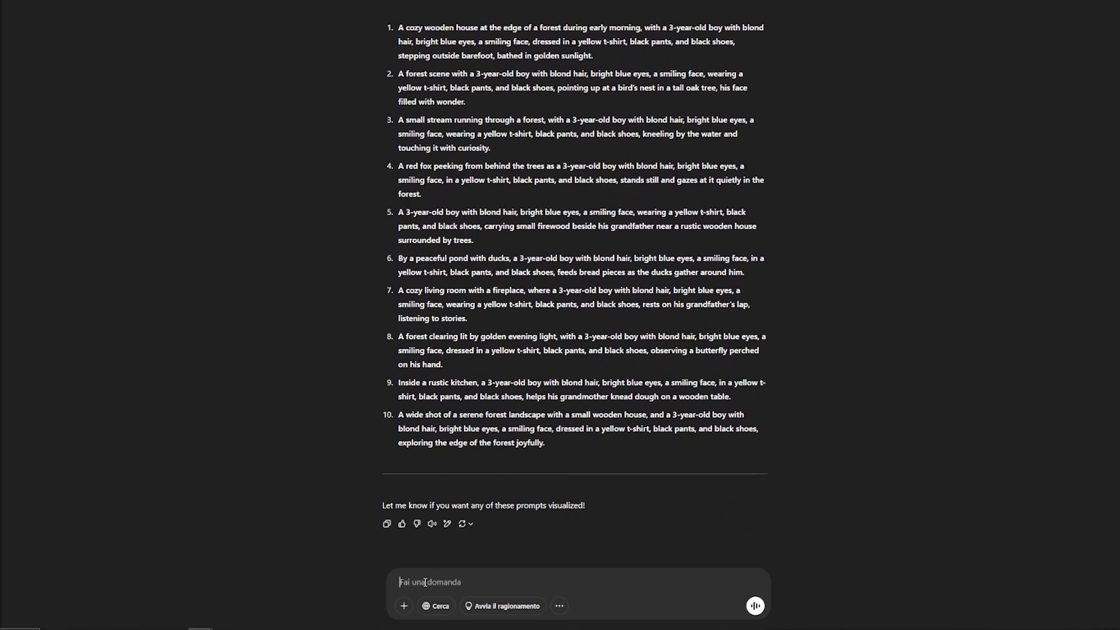
{"action": "type", "text": "Now organize this story into separate prompts for the voiceover"}
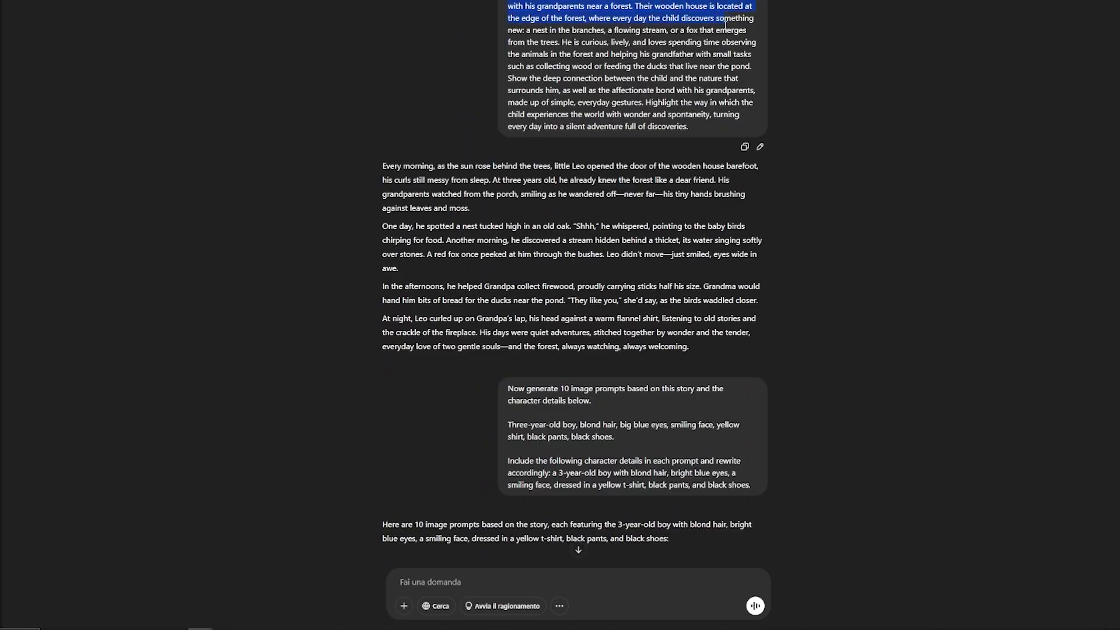
Step: Select and then deselect the story request text in the ChatGPT conversation
{"action": "left_click_drag", "start_coordinate": [725, 23], "coordinate": [710, 114]}
{"action": "left_click", "coordinate": [777, 156]}
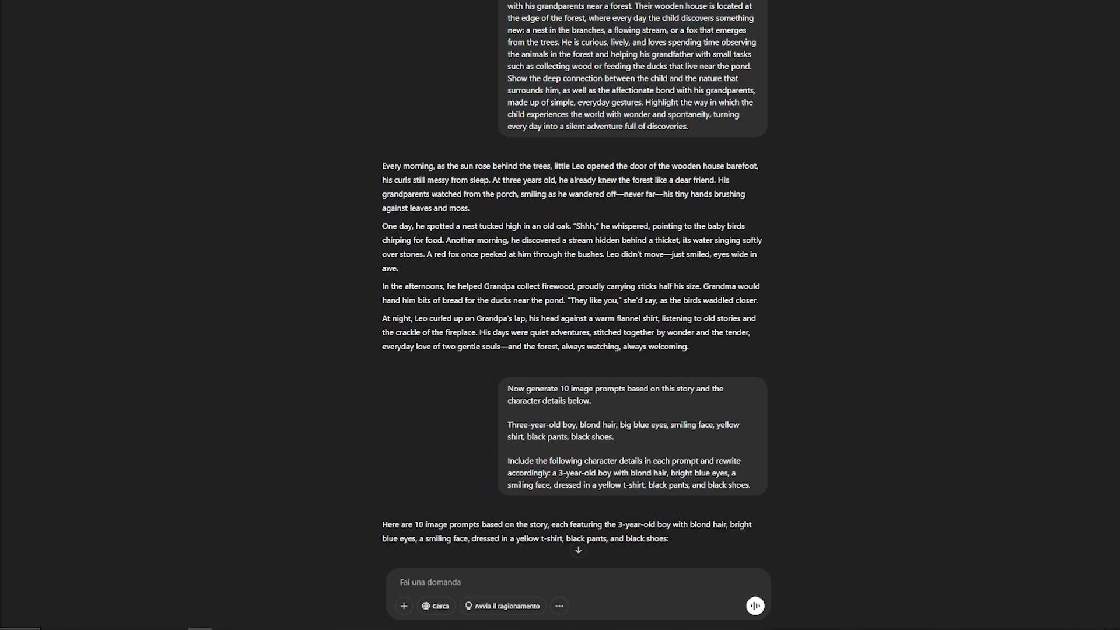
{"action": "scroll", "coordinate": [1066, 202], "scroll_direction": "down", "scroll_amount": 5}
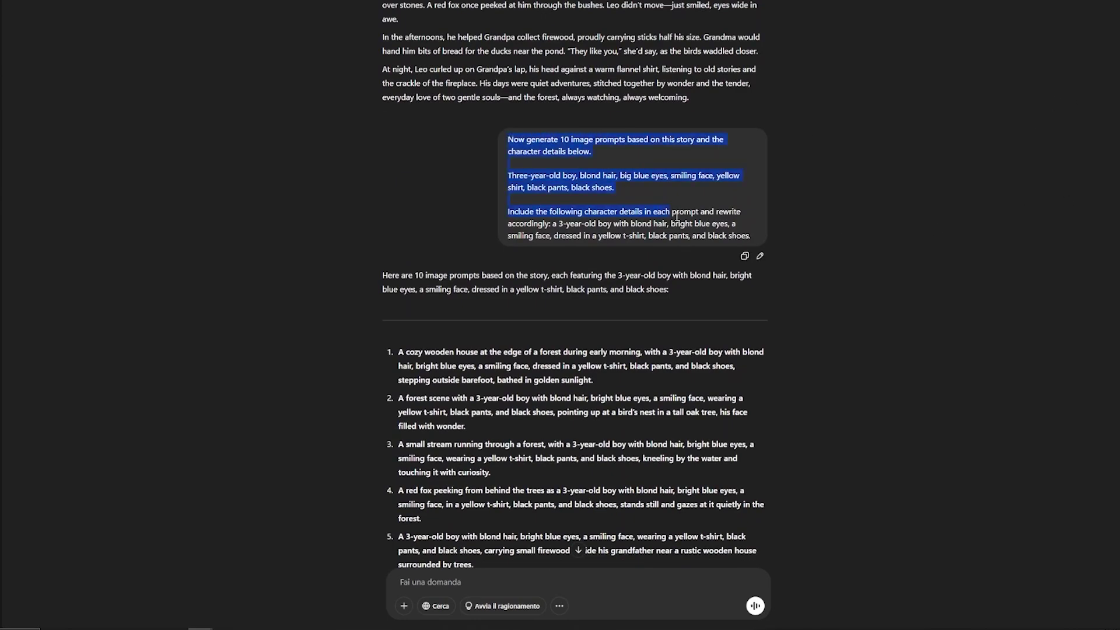
{"action": "scroll", "coordinate": [757, 239], "scroll_direction": "down", "scroll_amount": 10}
{"action": "scroll", "coordinate": [757, 239], "scroll_direction": "down", "scroll_amount": 2}
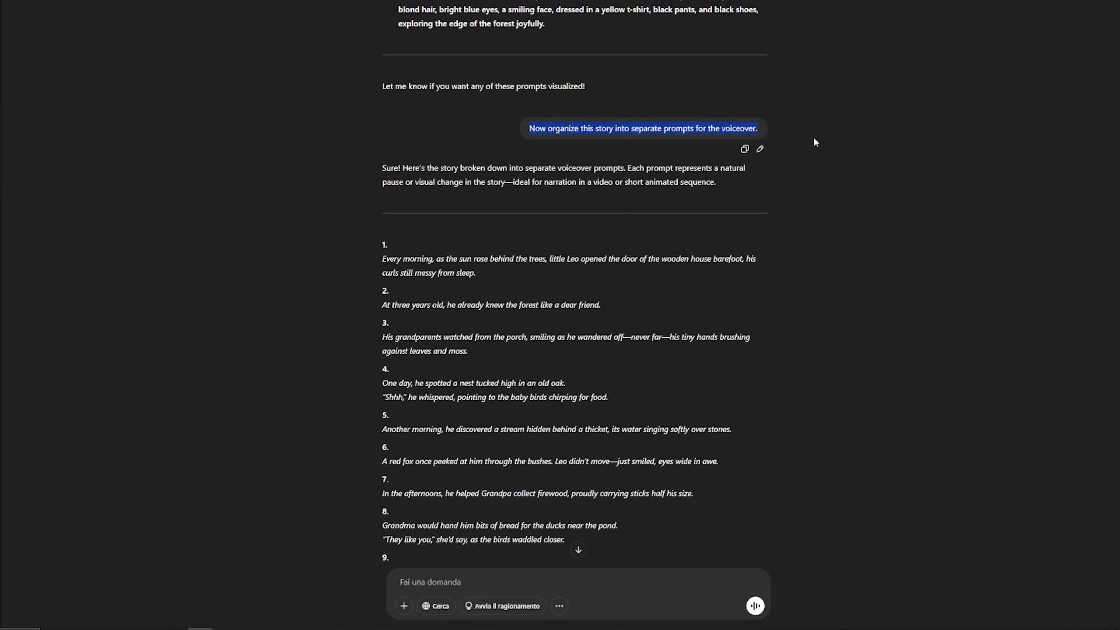
{"action": "scroll", "coordinate": [575, 285], "scroll_direction": "down", "scroll_amount": 2}
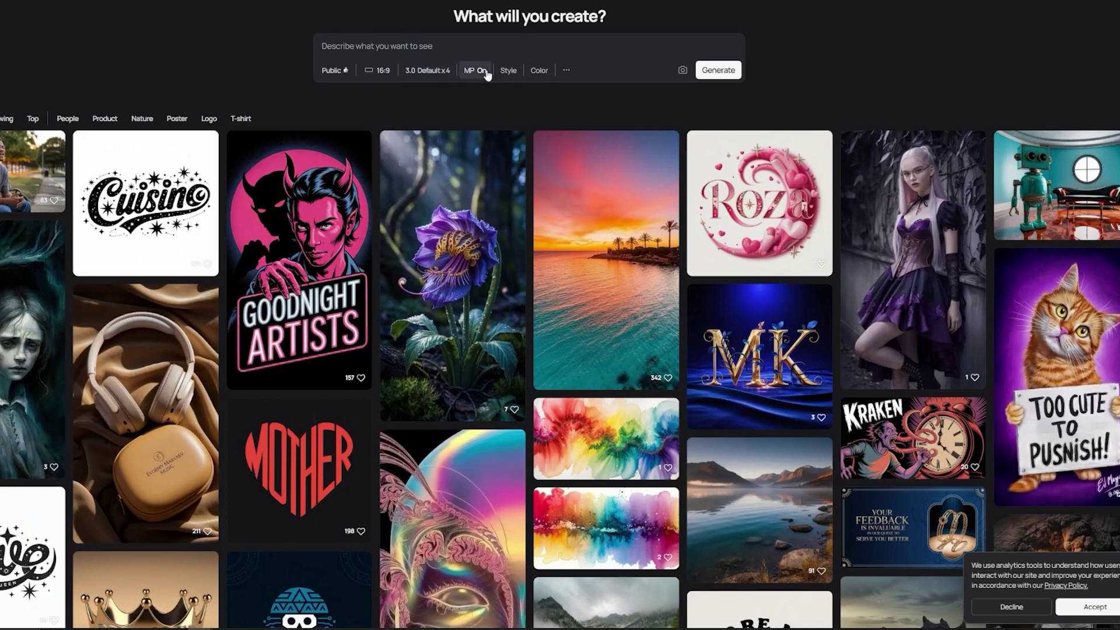
Step: Generate Realistic-style images from the cozy wooden house Pixar prompt and open one
{"action": "left_click", "coordinate": [510, 72]}
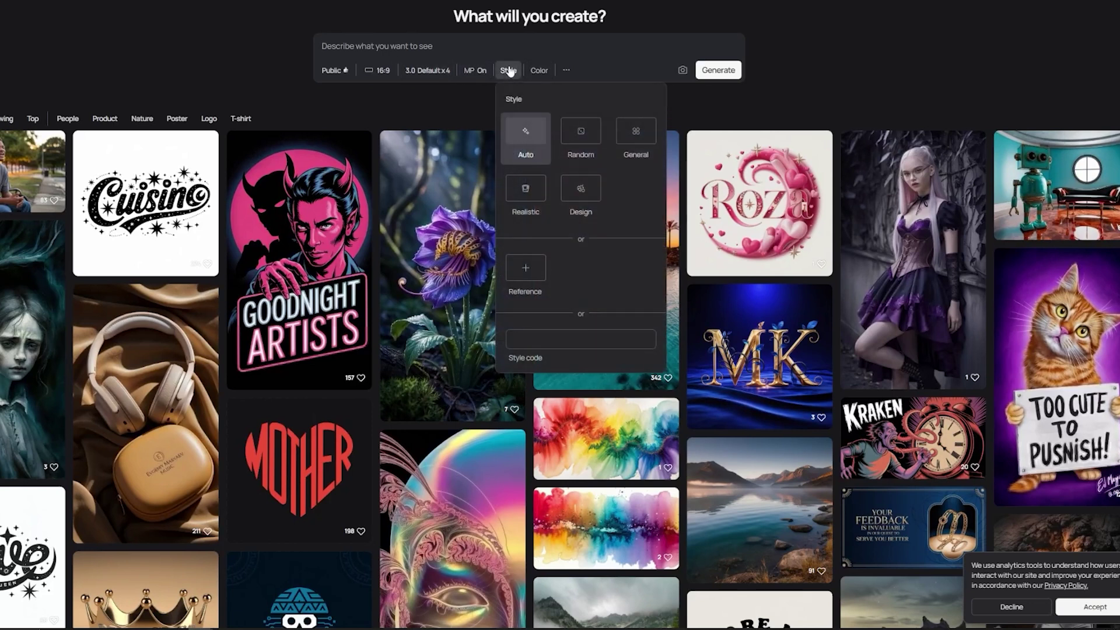
{"action": "left_click", "coordinate": [525, 189]}
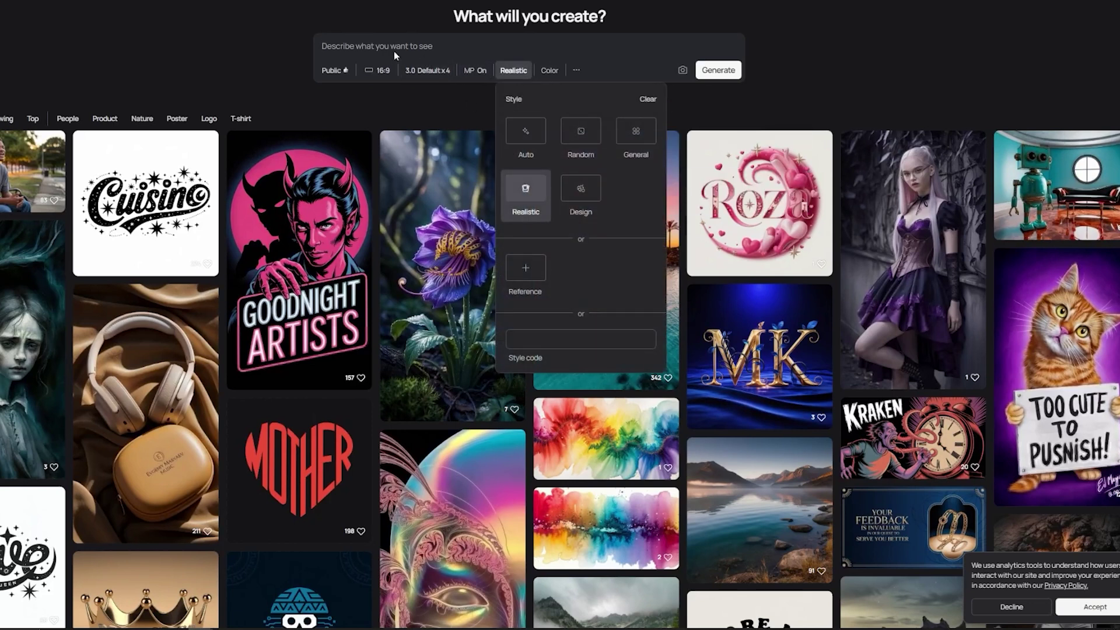
{"action": "left_click", "coordinate": [356, 46]}
{"action": "type", "text": "A cozy wooden house at the edge of a forest during early morning, with a 3-year-old boy with blond hair, bright blue eyes, a smiling face, dressed in a yellow t-shirt, black pants, and black shoes, stepping outside barefoot, bathed in golden sunlight."}
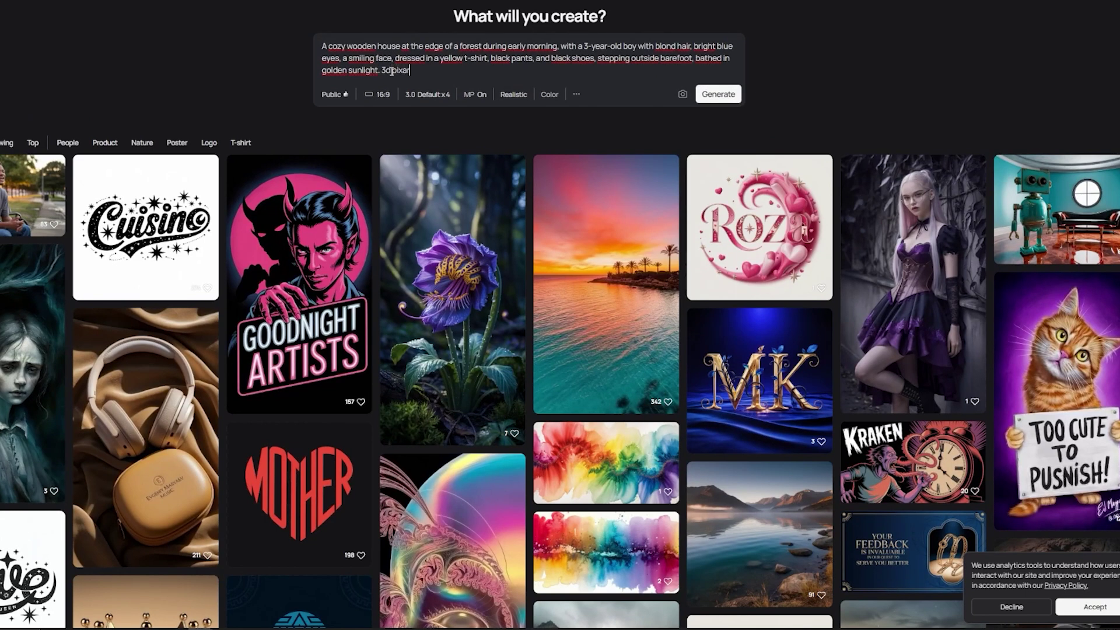
{"action": "left_click", "coordinate": [718, 94]}
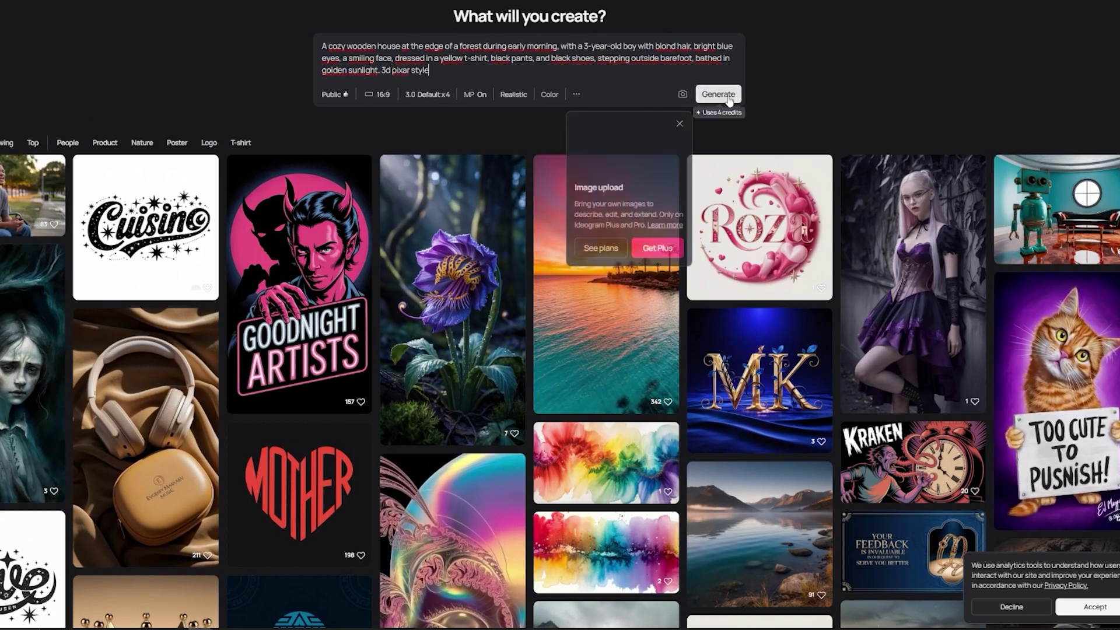
{"action": "scroll", "coordinate": [371, 119], "scroll_direction": "down", "scroll_amount": 2}
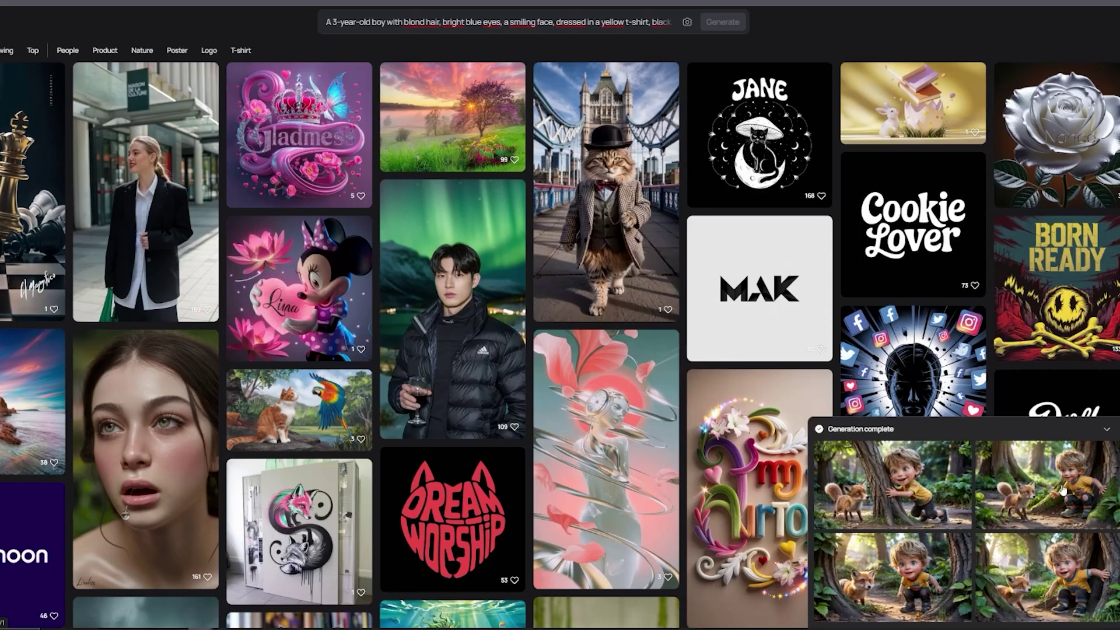
{"action": "left_click", "coordinate": [1062, 492]}
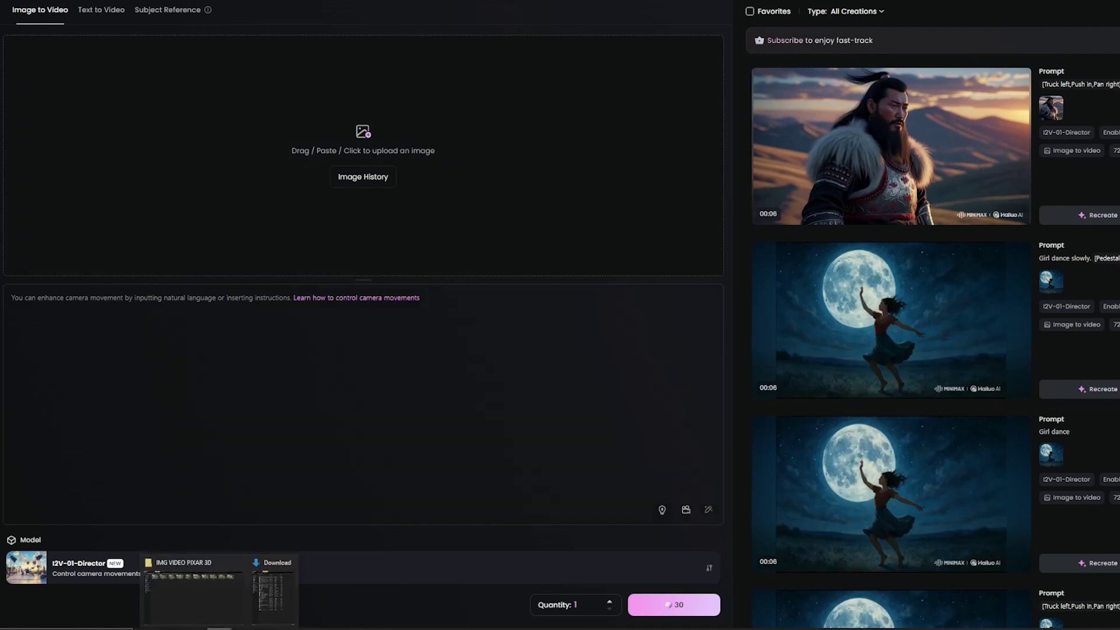
Step: Upload the GEN 01 image with the stream scene prompt and generate its video
{"action": "left_click", "coordinate": [199, 599]}
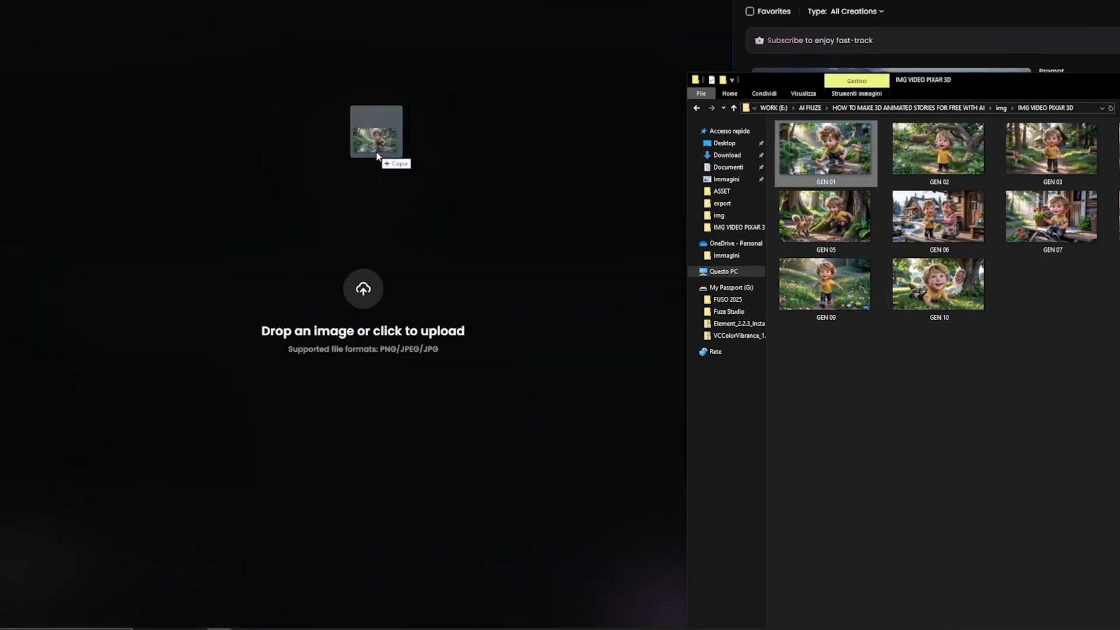
{"action": "left_click_drag", "start_coordinate": [824, 149], "coordinate": [374, 158]}
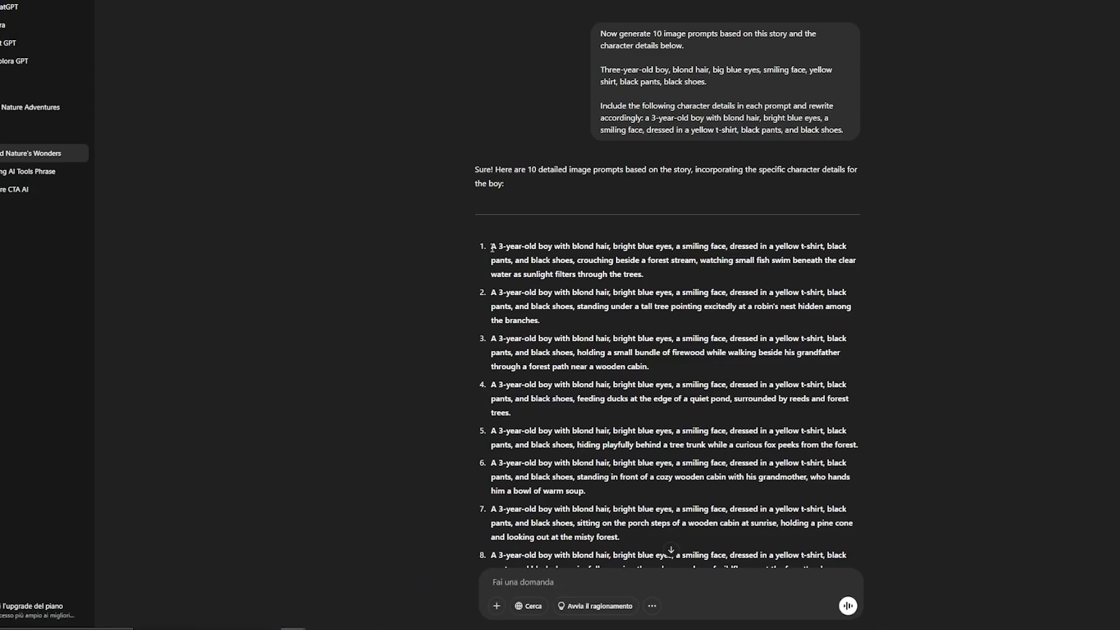
{"action": "left_click_drag", "start_coordinate": [491, 248], "coordinate": [648, 278]}
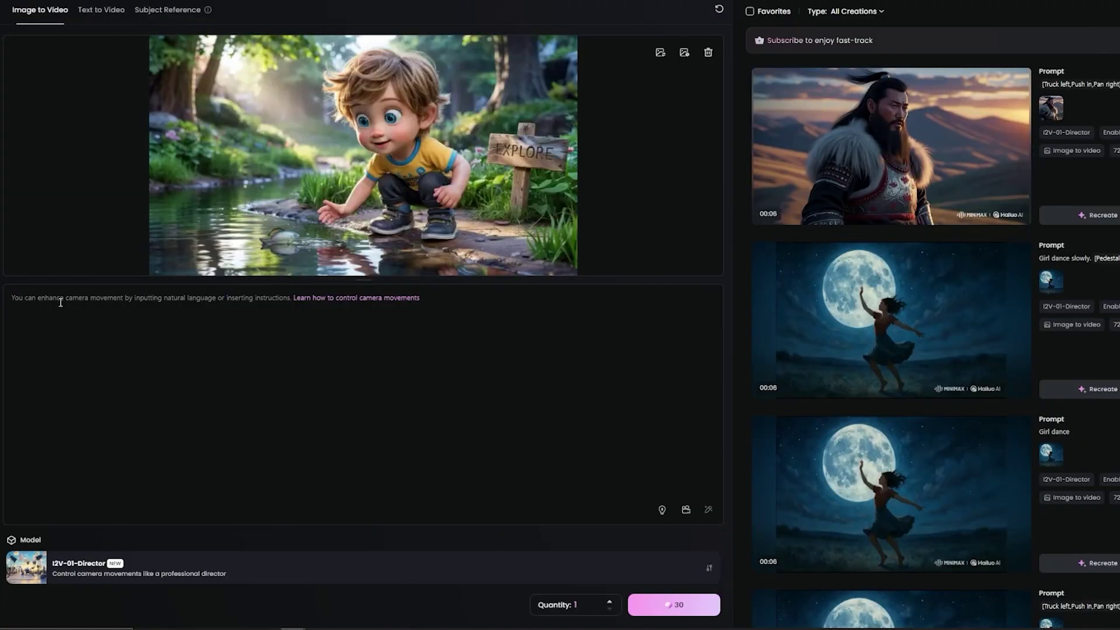
{"action": "type", "text": "A 3-year-old boy with blond hair, bright blue eyes, a smiling face, dressed in a yellow t-shirt, black pants, and black shoes, crouching beside a forest stream, watching small fish swim beneath the clear water as sunlight filters through the trees."}
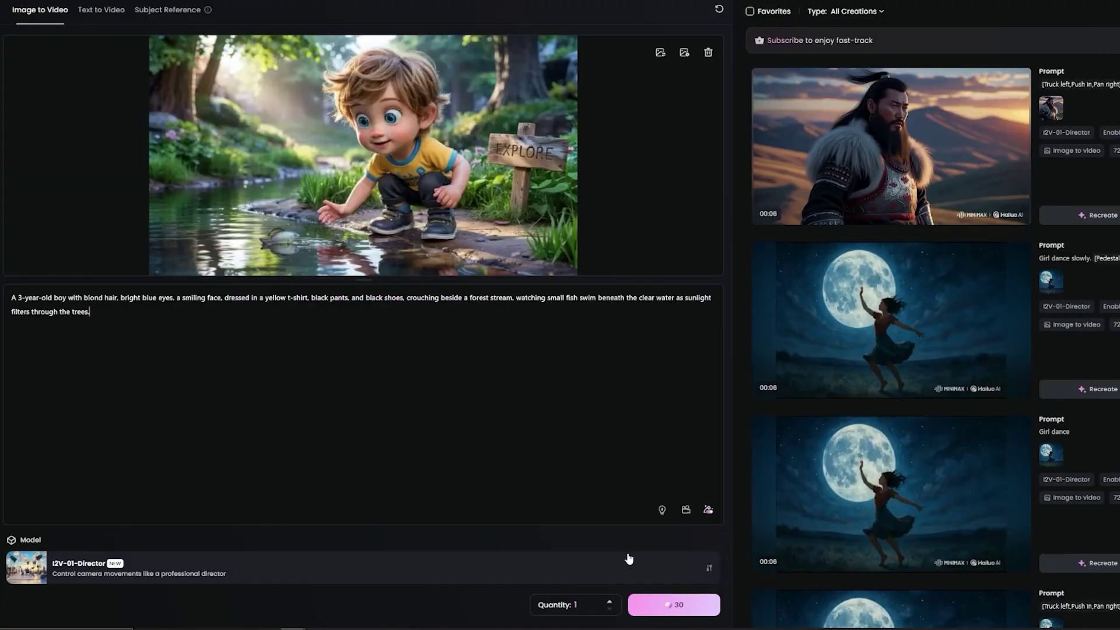
{"action": "left_click", "coordinate": [673, 612]}
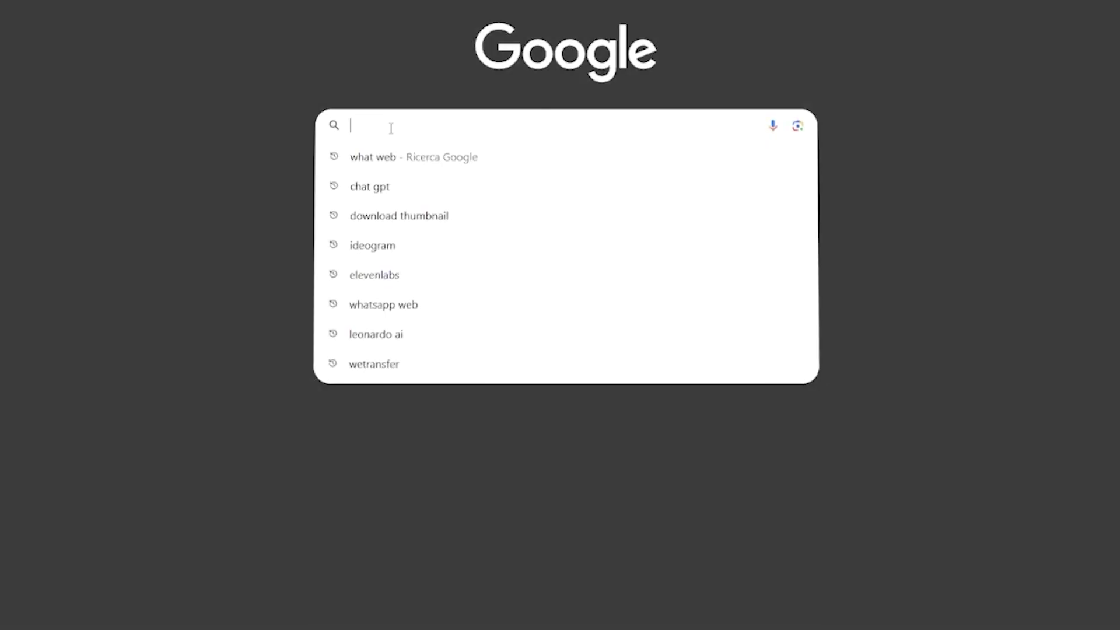
{"action": "type", "text": "ELEVENLABS"}
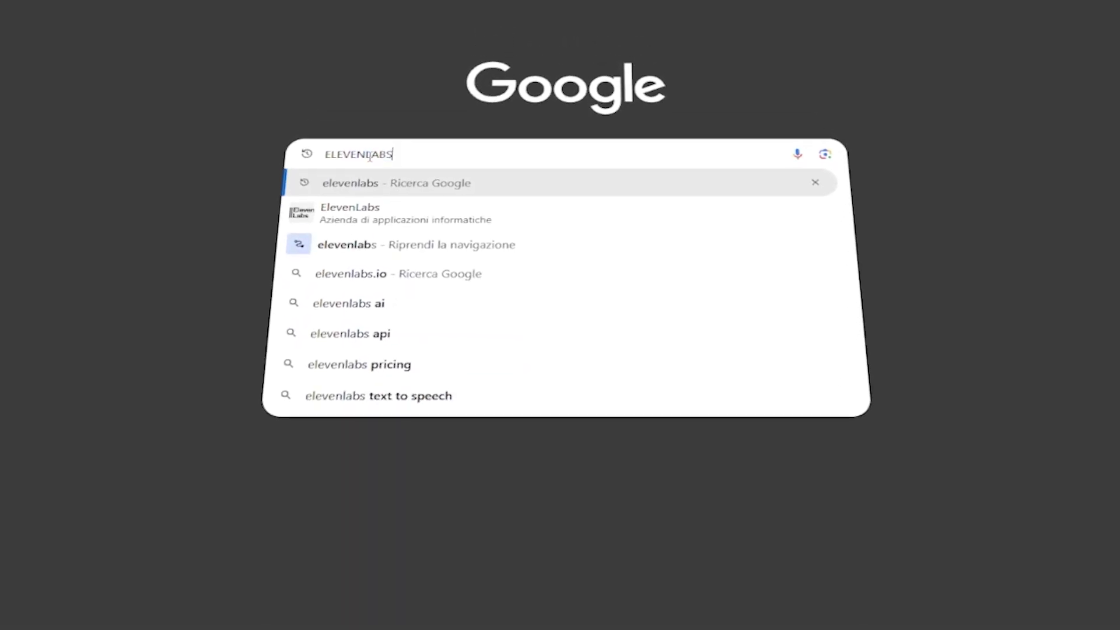
Step: Search Google for ElevenLabs
{"action": "key", "text": "Return"}
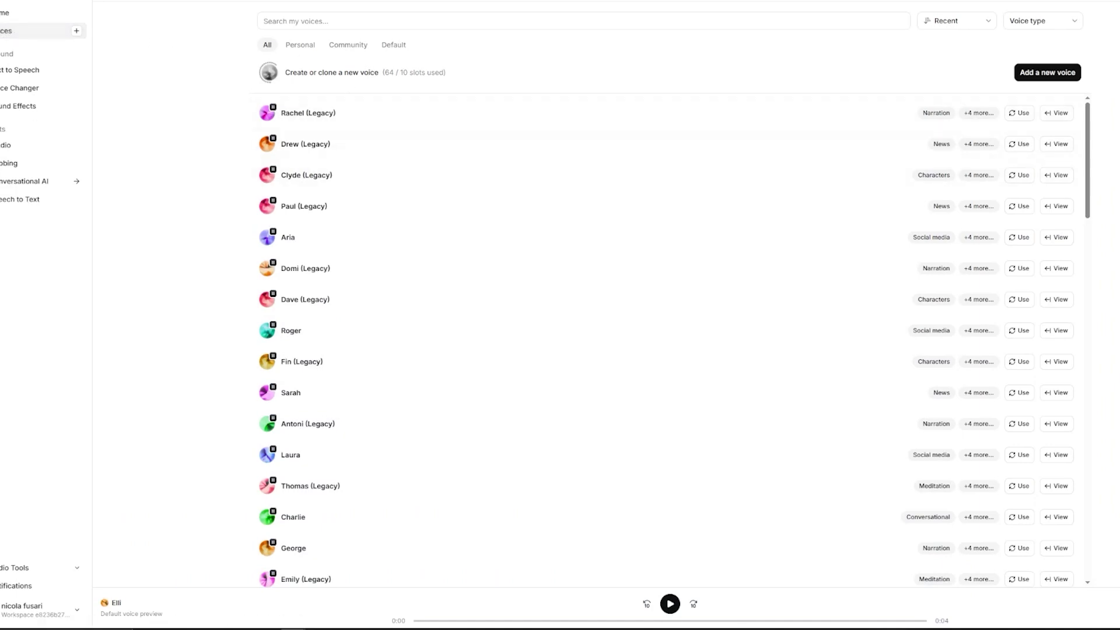
{"action": "left_click_drag", "start_coordinate": [1090, 159], "coordinate": [1094, 317]}
{"action": "scroll", "coordinate": [1075, 322], "scroll_direction": "down", "scroll_amount": 4}
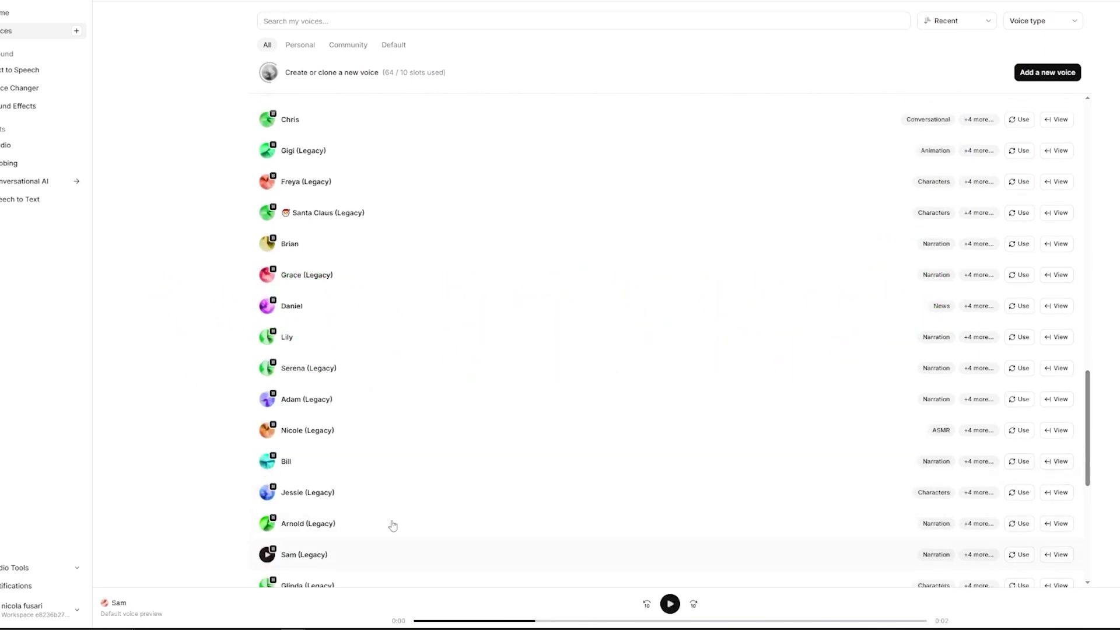
{"action": "scroll", "coordinate": [350, 508], "scroll_direction": "down", "scroll_amount": 3}
Step: Play a voice sample from the ElevenLabs Voices list
{"action": "left_click", "coordinate": [267, 448]}
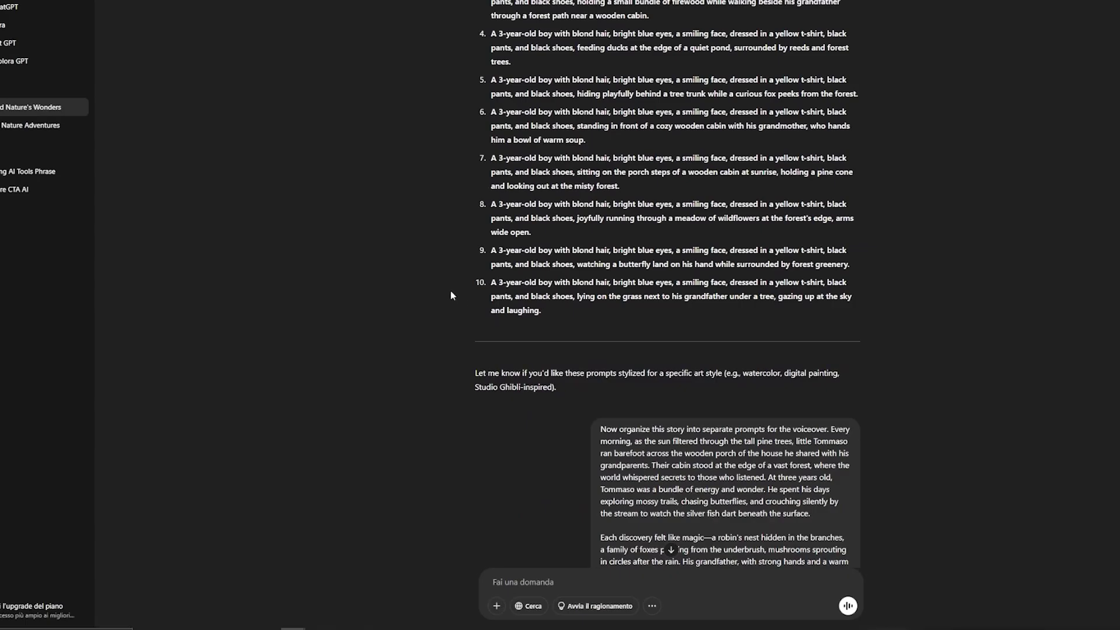
{"action": "scroll", "coordinate": [453, 278], "scroll_direction": "down", "scroll_amount": 2}
{"action": "scroll", "coordinate": [455, 276], "scroll_direction": "down", "scroll_amount": 2}
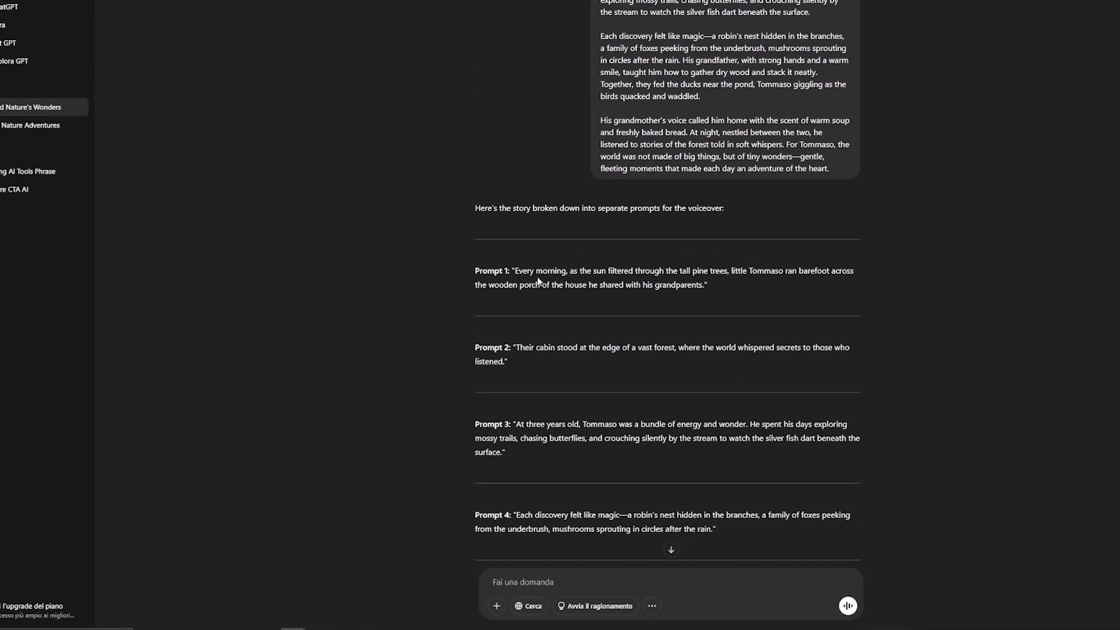
Step: Paste the voiceover story into Text to Speech and generate the Lily narration
{"action": "left_click_drag", "start_coordinate": [563, 277], "coordinate": [672, 285]}
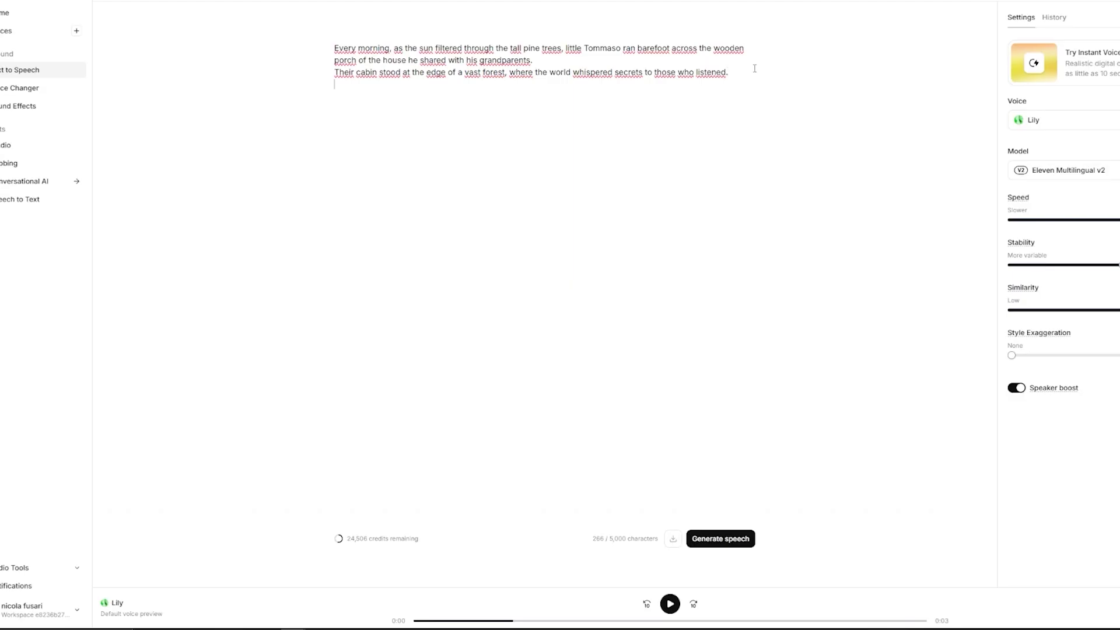
{"action": "key", "text": "ctrl+v"}
{"action": "key", "text": "ctrl+v"}
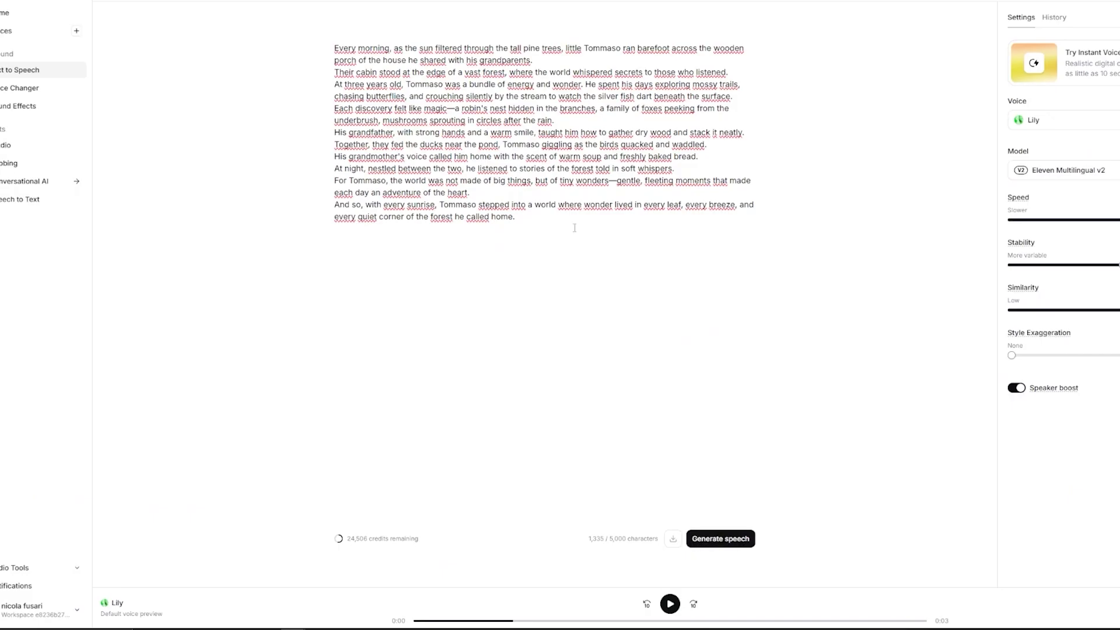
{"action": "left_click_drag", "start_coordinate": [611, 259], "coordinate": [304, 13]}
{"action": "left_click", "coordinate": [536, 219]}
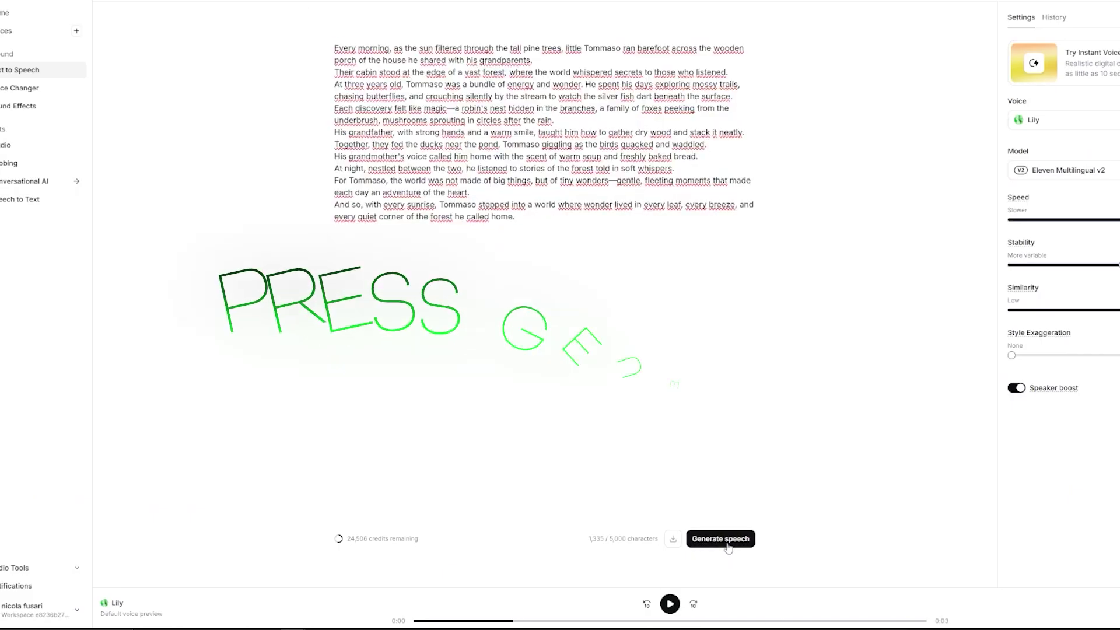
{"action": "key", "text": "ctrl+Return"}
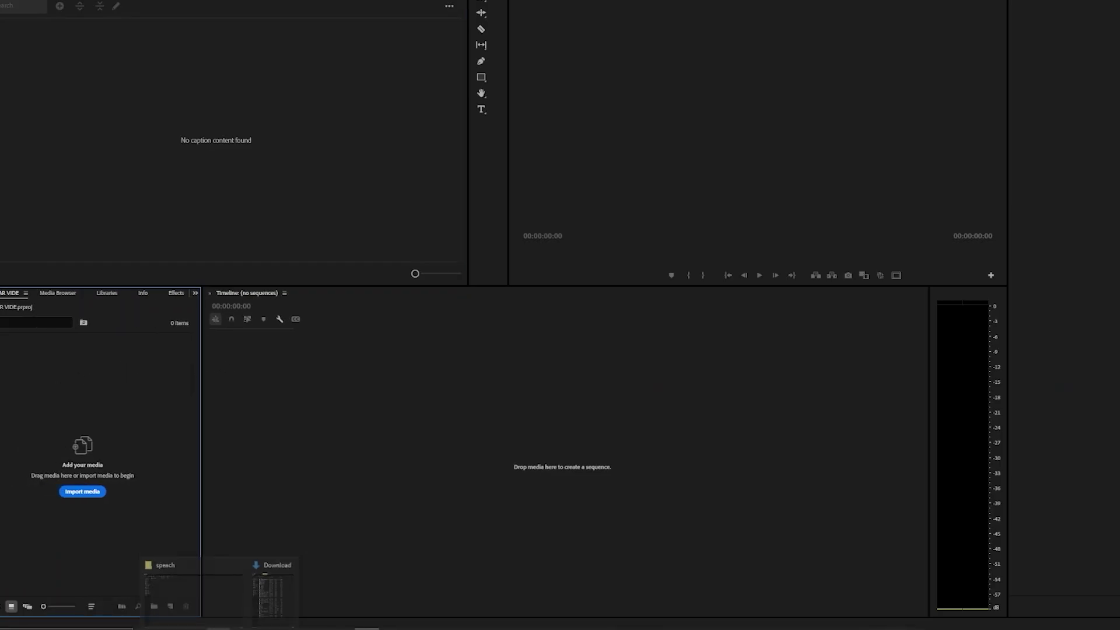
Step: Import the project media folders from File Explorer into the Project panel
{"action": "left_click", "coordinate": [227, 598]}
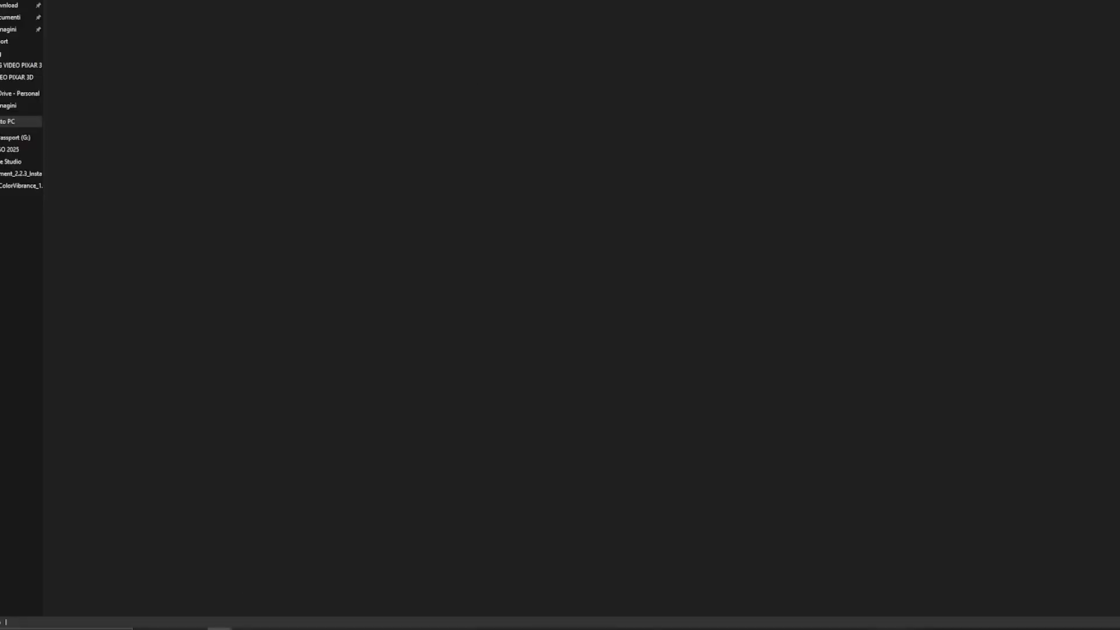
{"action": "left_click", "coordinate": [702, 163], "text": "ctrl"}
{"action": "left_click_drag", "start_coordinate": [708, 181], "coordinate": [74, 403]}
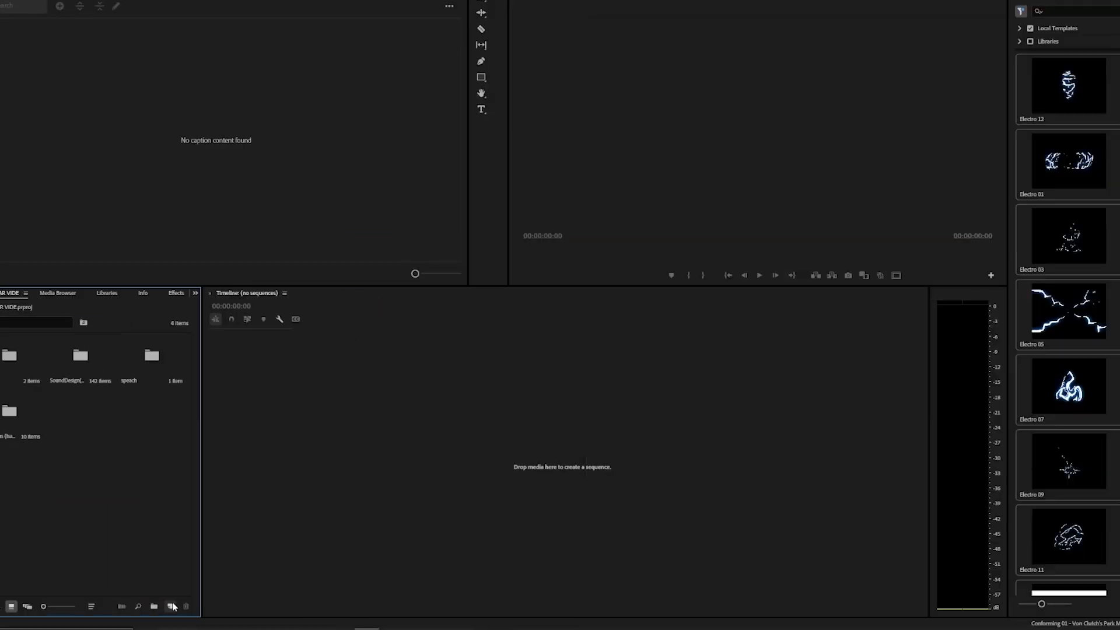
Step: Create a new sequence named WORK and review its 1920x1080 settings
{"action": "left_click", "coordinate": [171, 607]}
{"action": "left_click", "coordinate": [190, 492]}
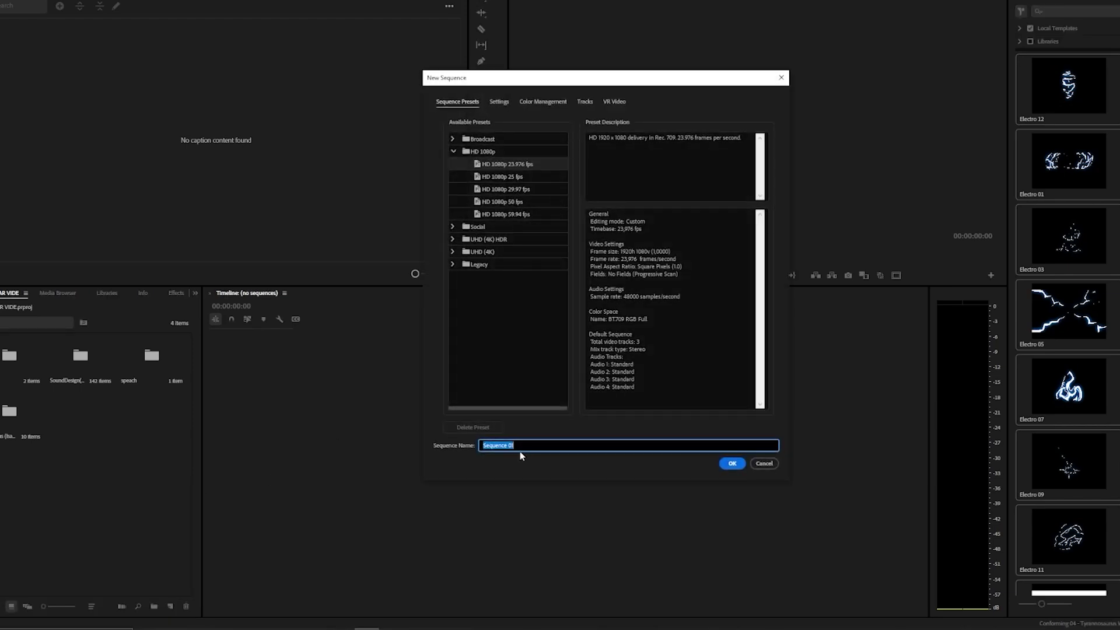
{"action": "type", "text": "WORK"}
{"action": "left_click", "coordinate": [499, 102]}
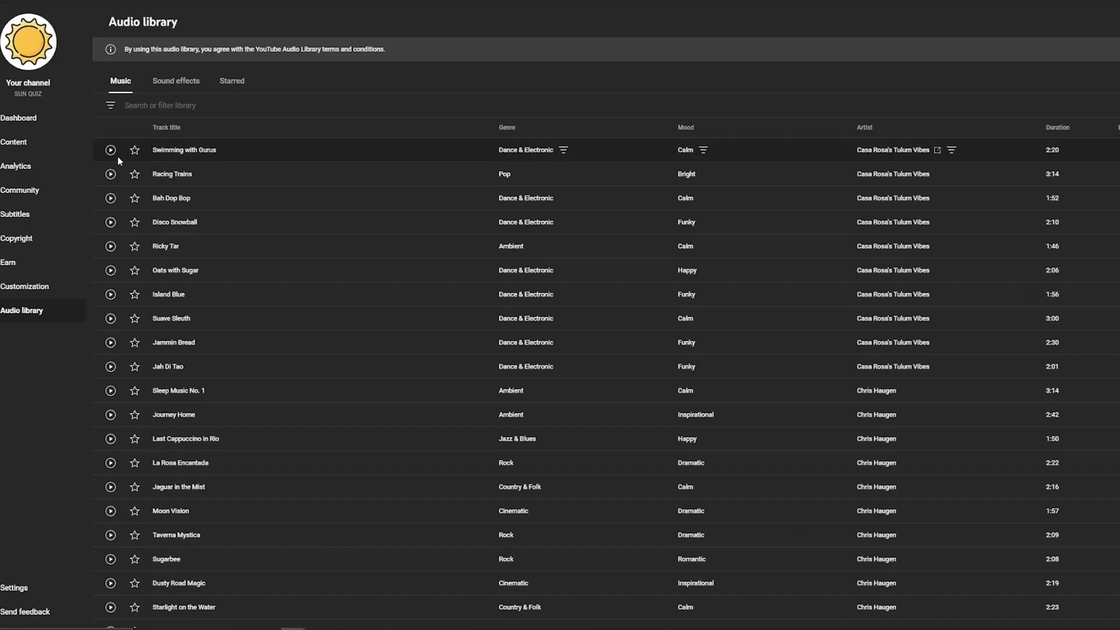
Step: Preview Swimming with Gurus and Bah Dop Bop, then filter the music by RELAX
{"action": "left_click", "coordinate": [110, 151]}
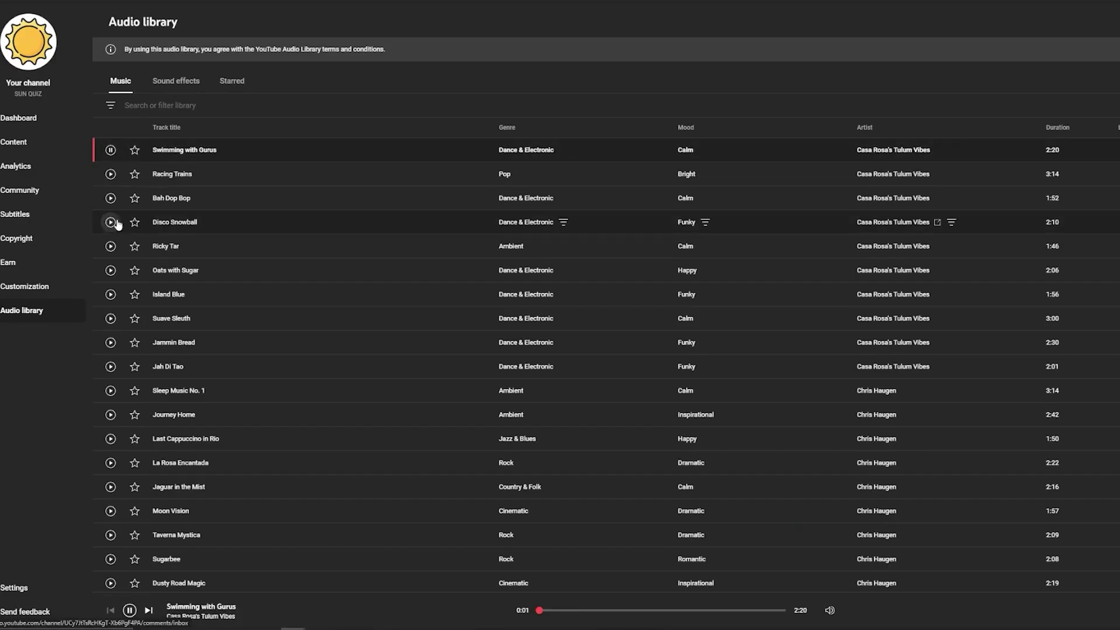
{"action": "left_click", "coordinate": [111, 198]}
{"action": "scroll", "coordinate": [111, 175], "scroll_direction": "down", "scroll_amount": 1}
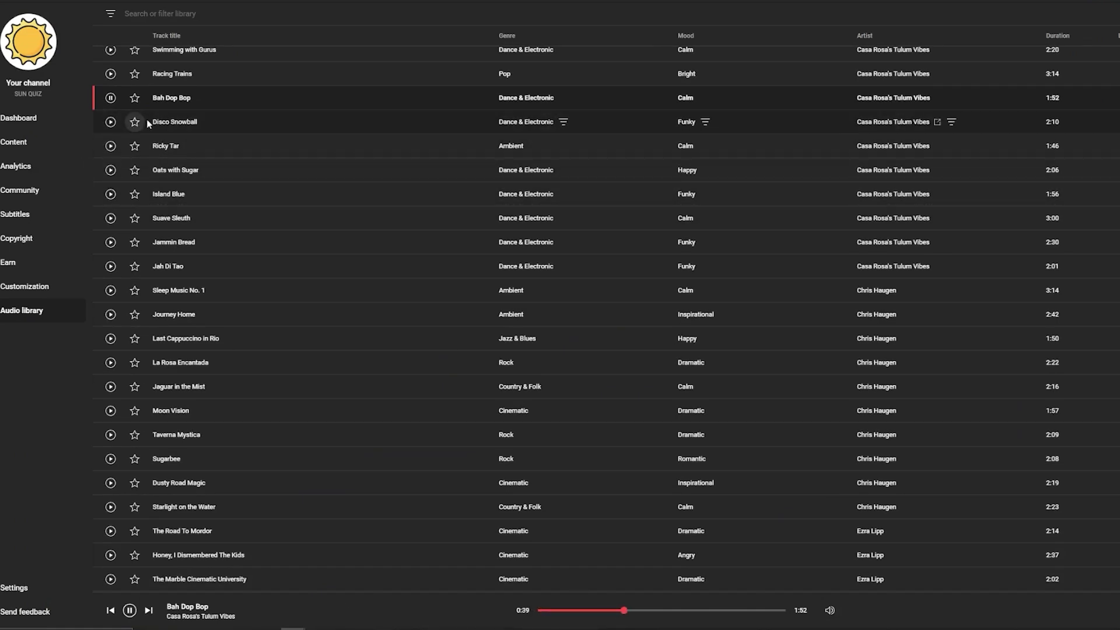
{"action": "scroll", "coordinate": [123, 131], "scroll_direction": "up", "scroll_amount": 1}
{"action": "left_click", "coordinate": [111, 198]}
{"action": "left_click", "coordinate": [157, 105]}
{"action": "type", "text": "RELAX"}
{"action": "key", "text": "Return"}
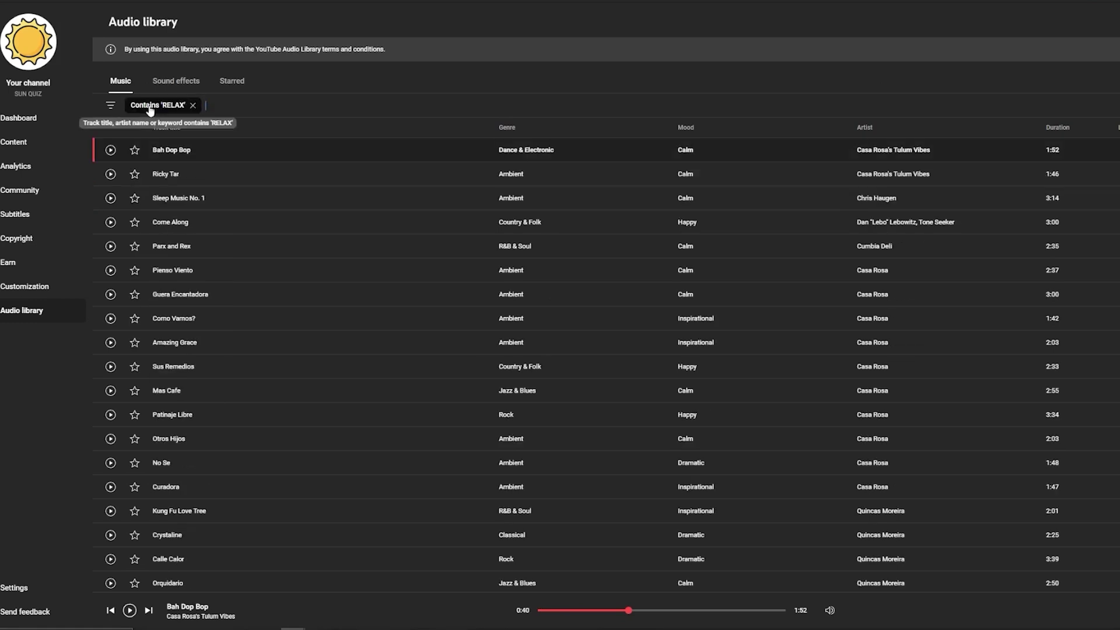
Step: Place the ambient music MP3 on audio track A2
{"action": "left_click", "coordinate": [111, 173]}
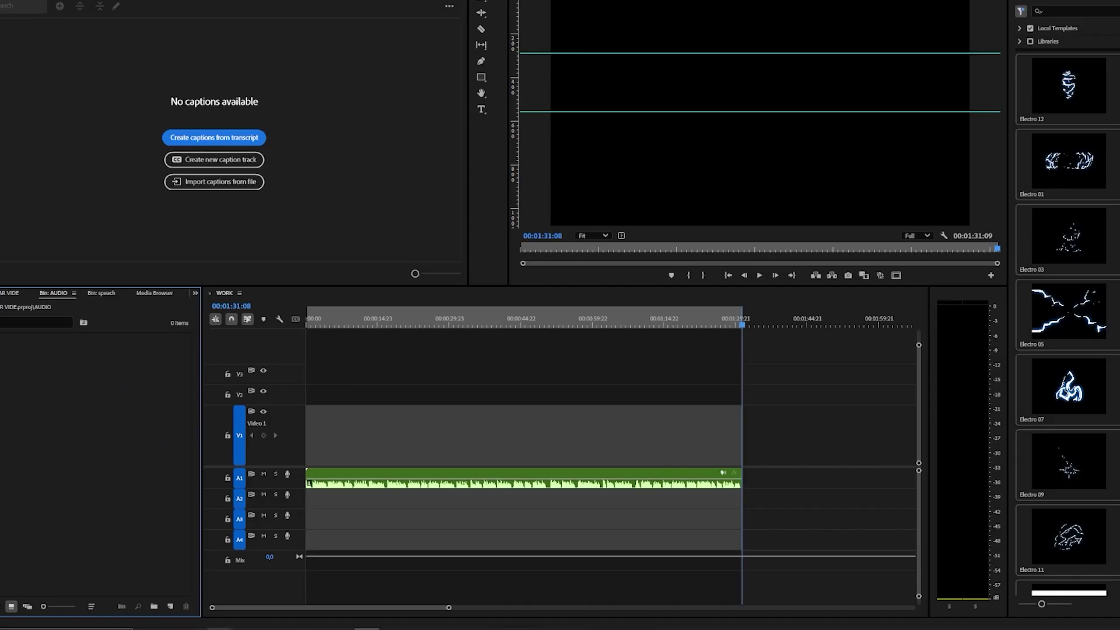
{"action": "left_click", "coordinate": [247, 587]}
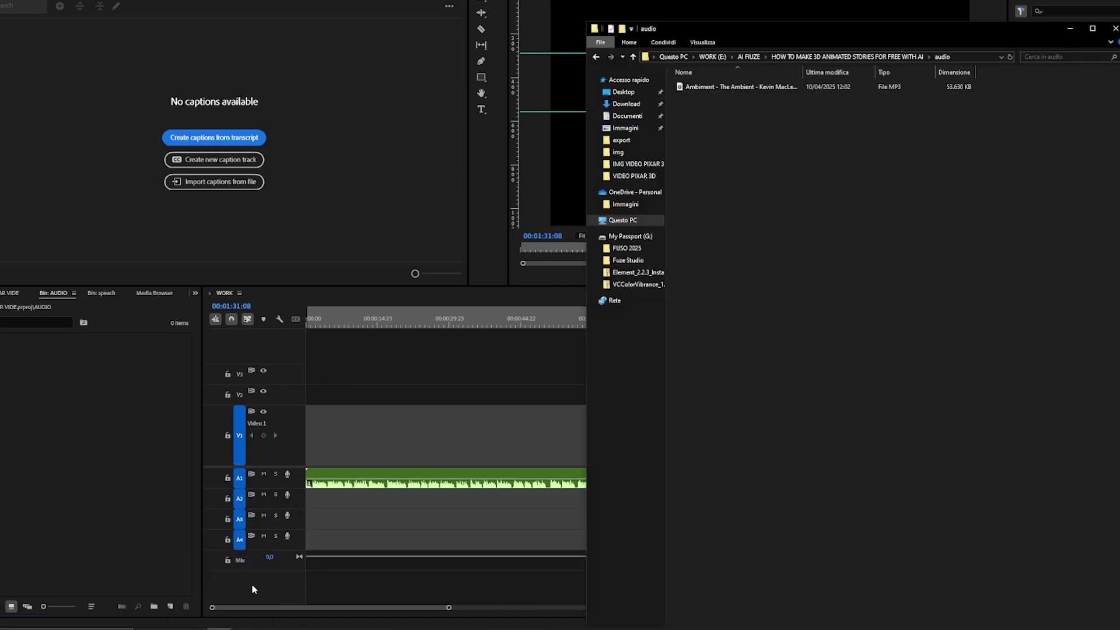
{"action": "left_click_drag", "start_coordinate": [23, 363], "coordinate": [325, 503]}
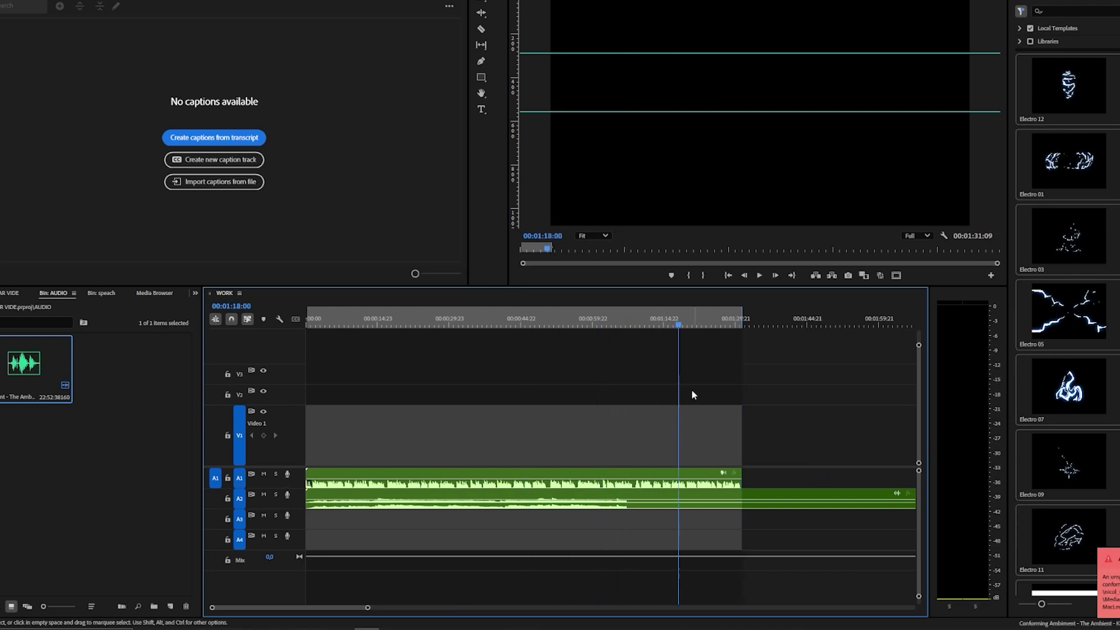
Step: Trim the A2 music so it ends where the voiceover ends
{"action": "left_click", "coordinate": [545, 499]}
{"action": "key", "text": "Delete"}
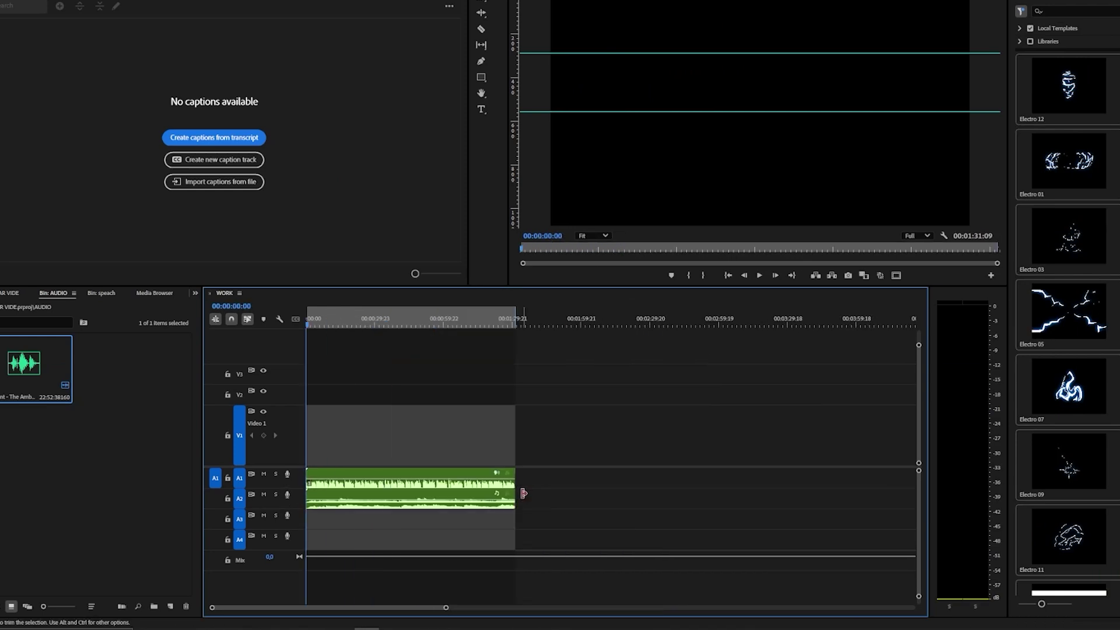
{"action": "right_click", "coordinate": [519, 495]}
{"action": "left_click", "coordinate": [557, 562]}
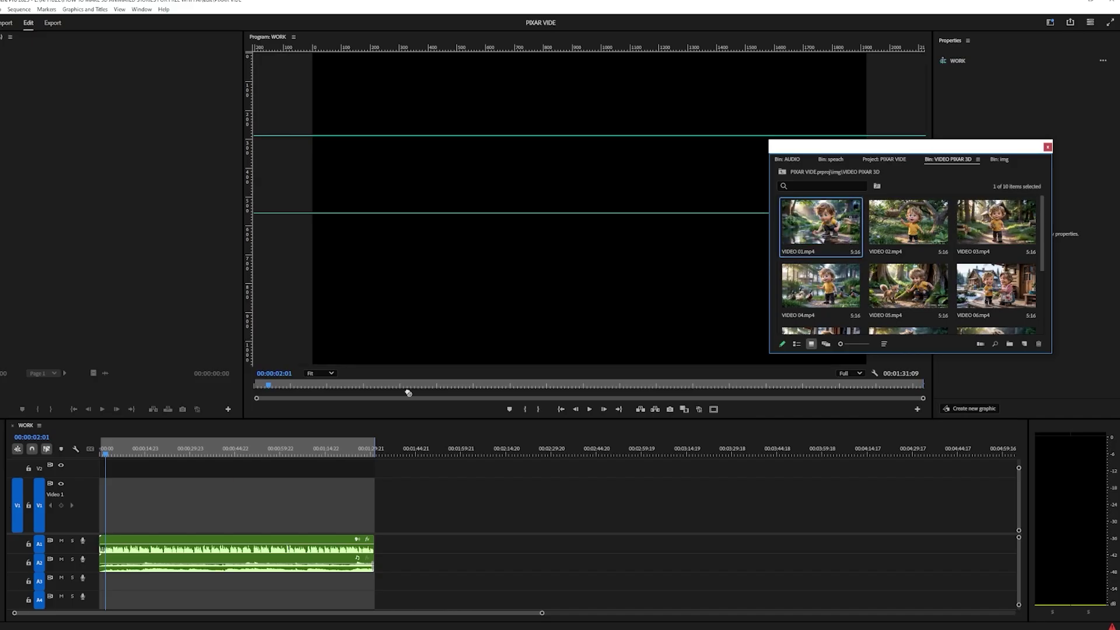
Step: Place VIDEO 01 at the start of V1 and scale it to 150%
{"action": "left_click_drag", "start_coordinate": [99, 522], "coordinate": [104, 507]}
{"action": "key", "text": "backslash"}
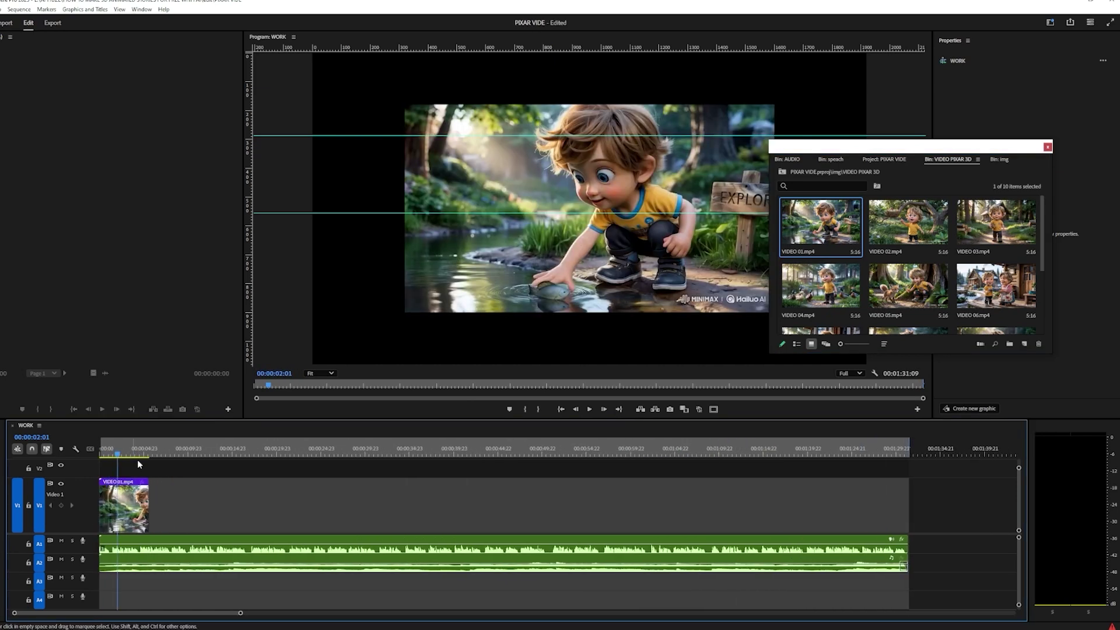
{"action": "left_click", "coordinate": [122, 505]}
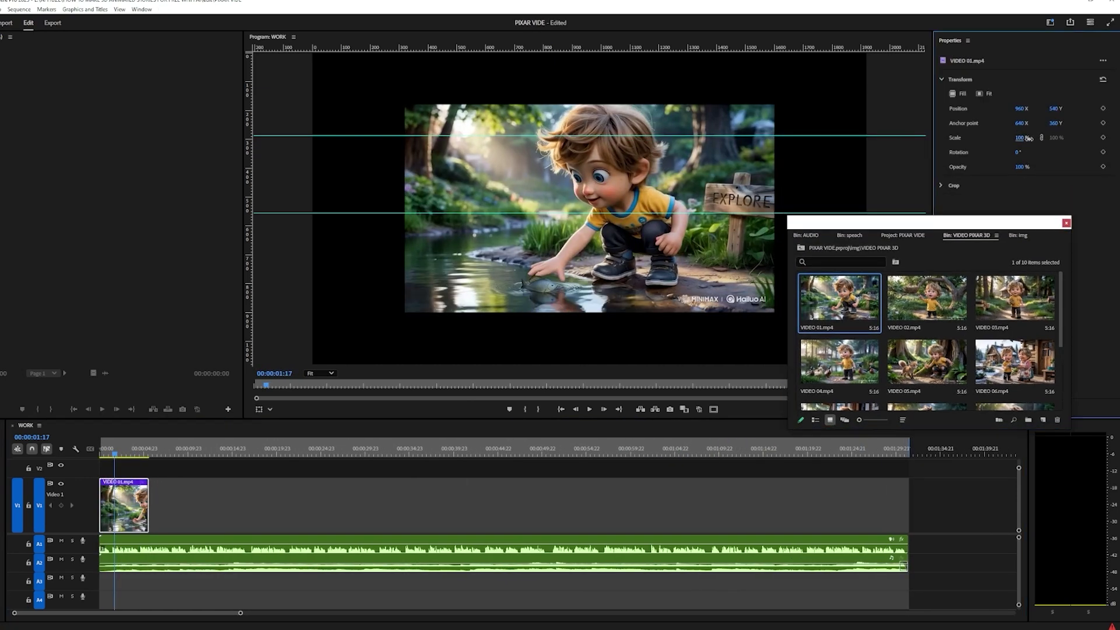
{"action": "left_click_drag", "start_coordinate": [1027, 138], "coordinate": [1118, 140]}
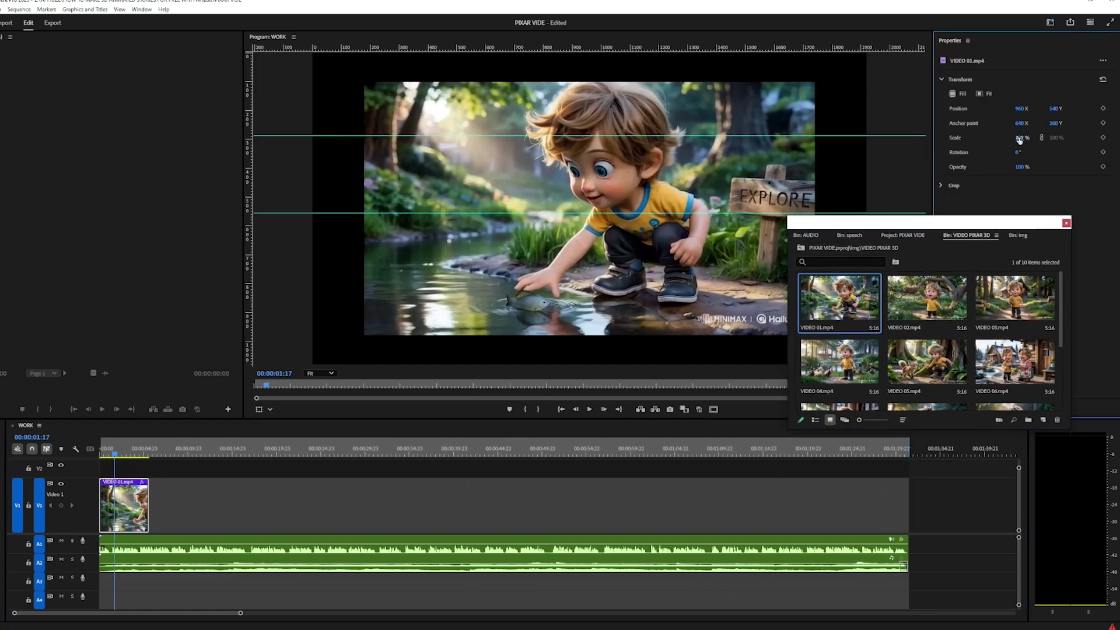
{"action": "left_click_drag", "start_coordinate": [1019, 140], "coordinate": [1035, 143]}
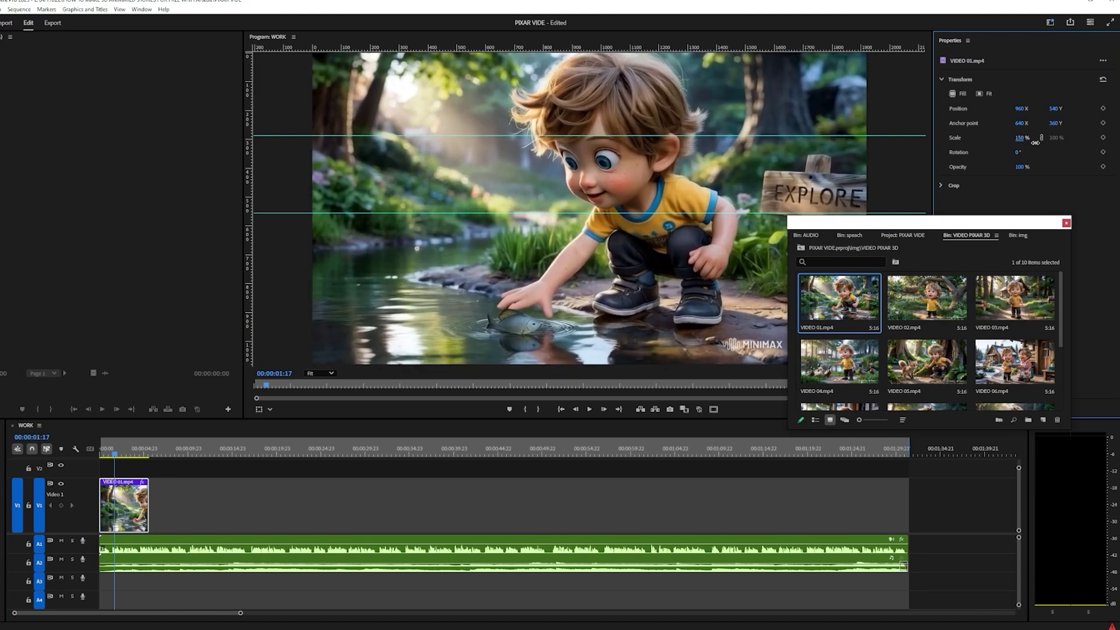
{"action": "scroll", "coordinate": [654, 221], "scroll_direction": "down", "scroll_amount": 3}
{"action": "scroll", "coordinate": [650, 235], "scroll_direction": "up", "scroll_amount": 2}
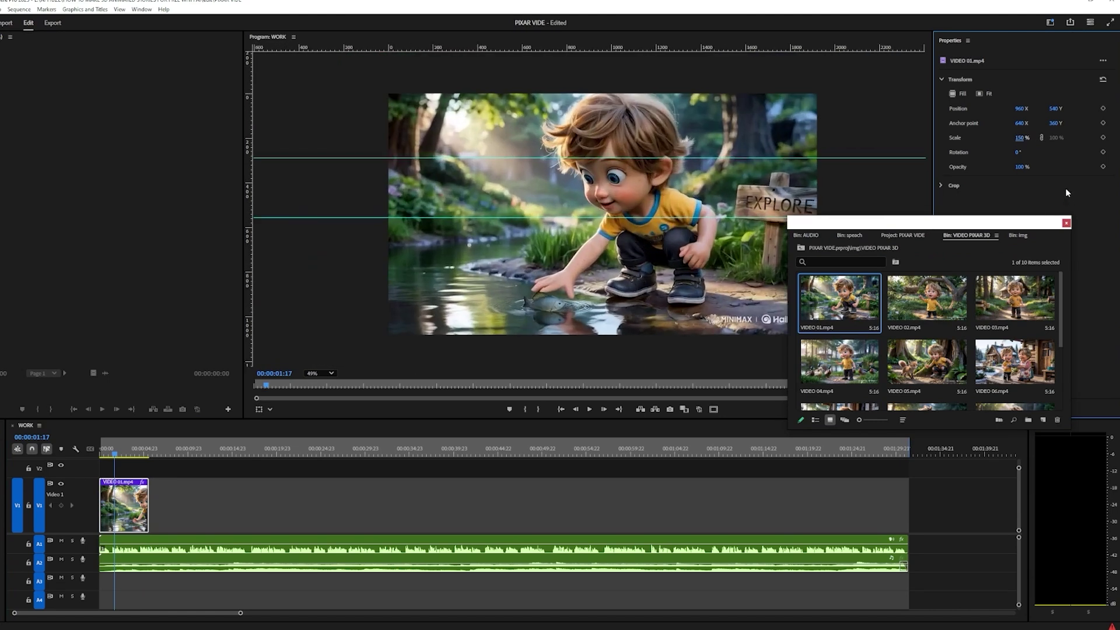
Step: Add VIDEO 02 through VIDEO 06 one after another on V1
{"action": "left_click_drag", "start_coordinate": [926, 298], "coordinate": [182, 492]}
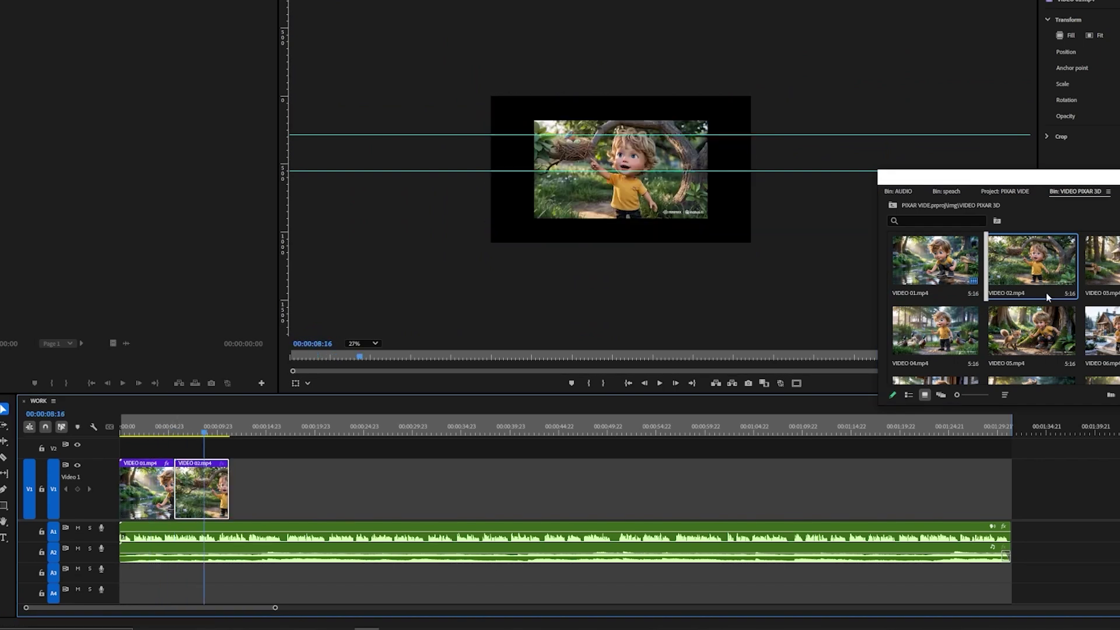
{"action": "left_click_drag", "start_coordinate": [1098, 263], "coordinate": [238, 494]}
{"action": "left_click", "coordinate": [285, 428]}
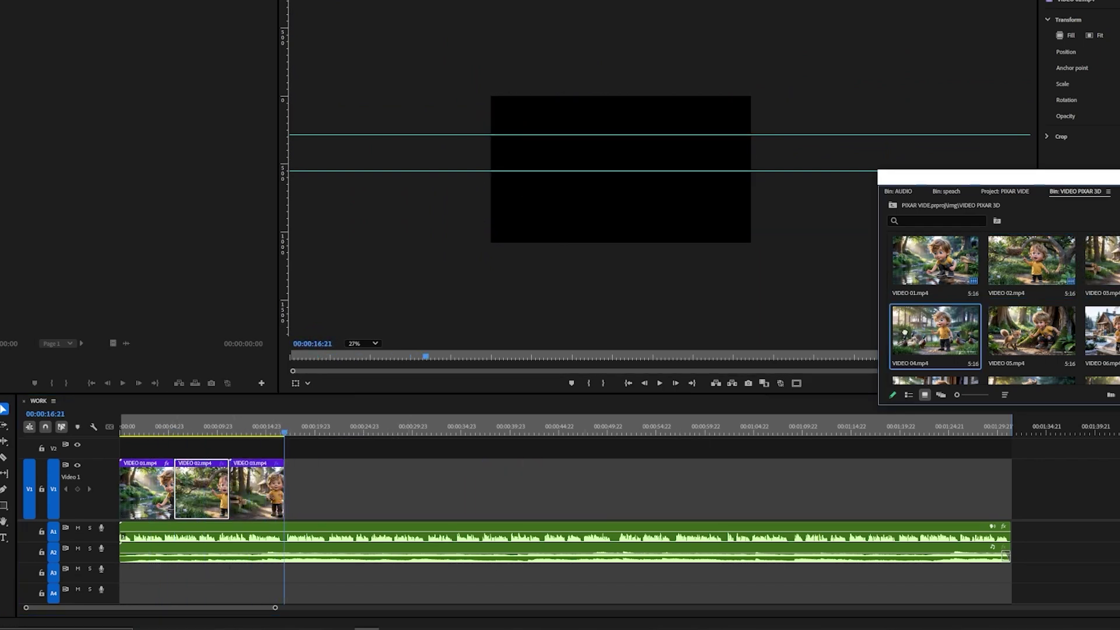
{"action": "left_click_drag", "start_coordinate": [917, 329], "coordinate": [302, 490]}
{"action": "left_click_drag", "start_coordinate": [294, 431], "coordinate": [341, 433]}
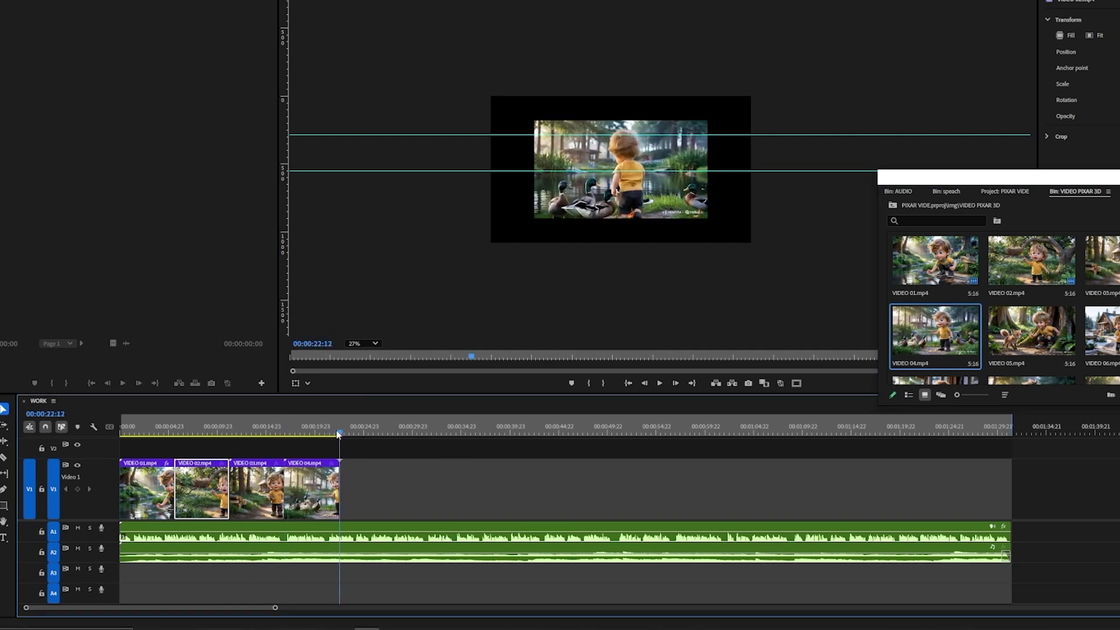
{"action": "left_click_drag", "start_coordinate": [1051, 332], "coordinate": [352, 486]}
{"action": "left_click", "coordinate": [394, 433]}
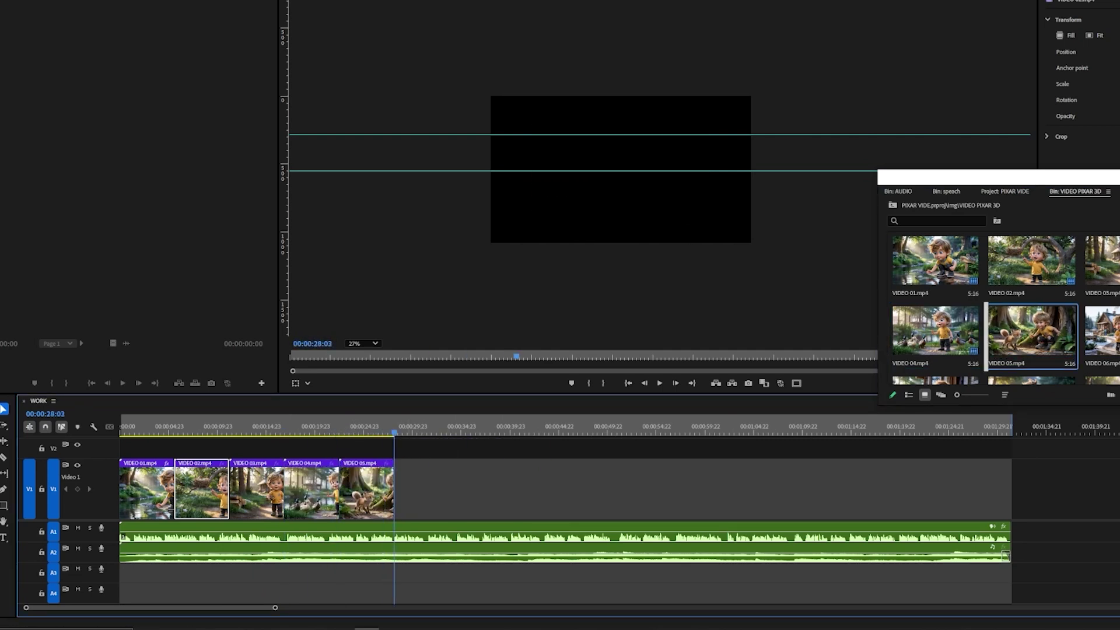
{"action": "left_click_drag", "start_coordinate": [1101, 332], "coordinate": [411, 487]}
{"action": "left_click", "coordinate": [438, 433]}
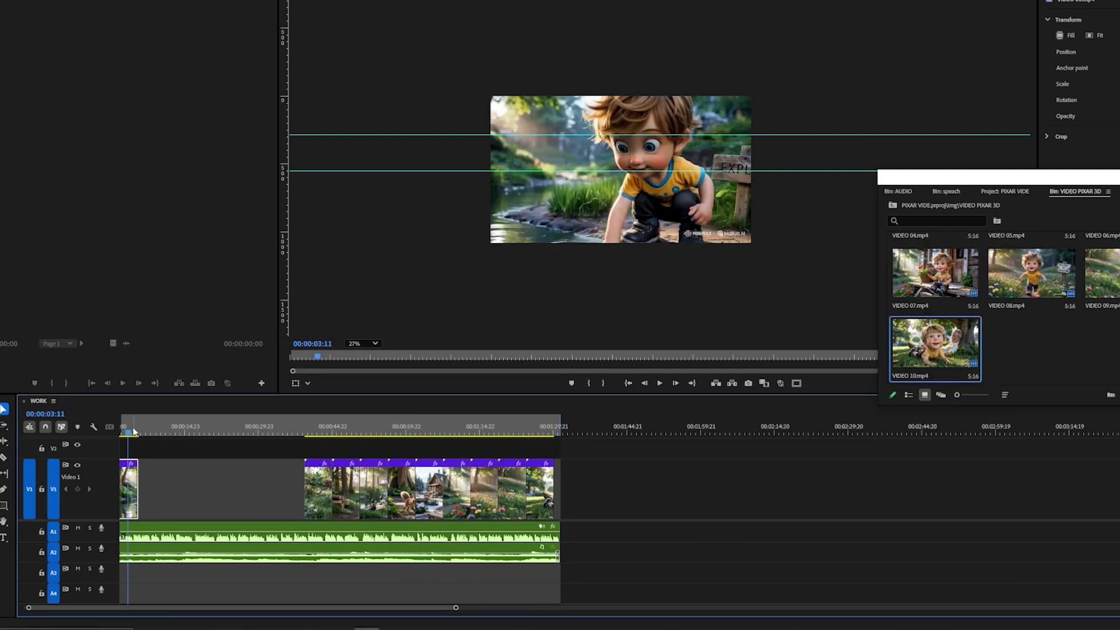
{"action": "left_click_drag", "start_coordinate": [133, 431], "coordinate": [112, 459]}
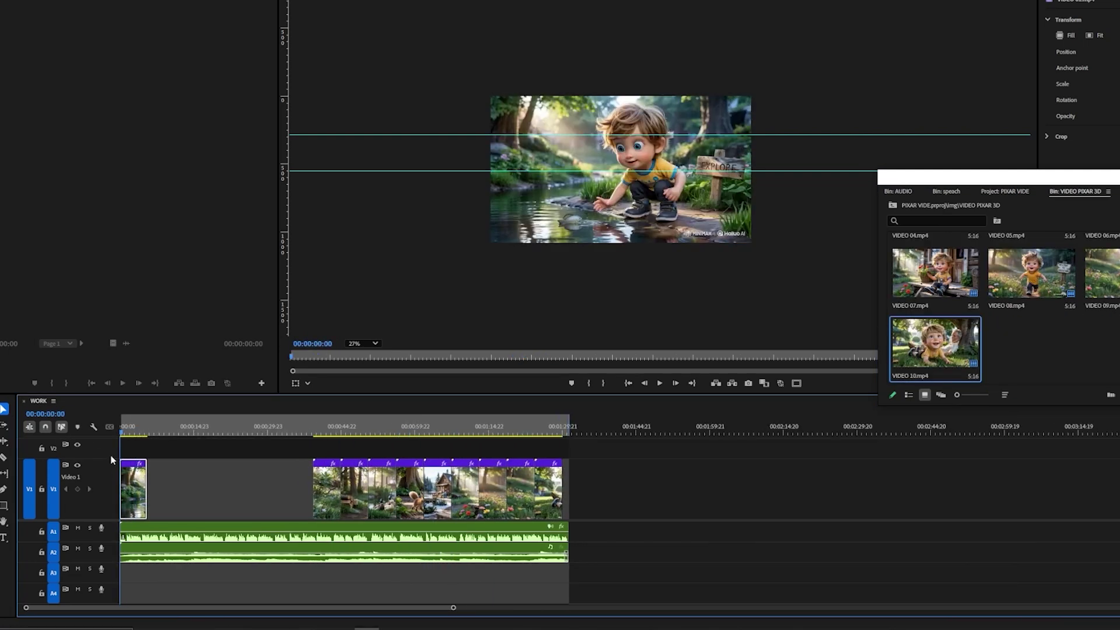
Step: Slow the first clip on V1 to 50% speed with Speed/Duration
{"action": "right_click", "coordinate": [133, 482]}
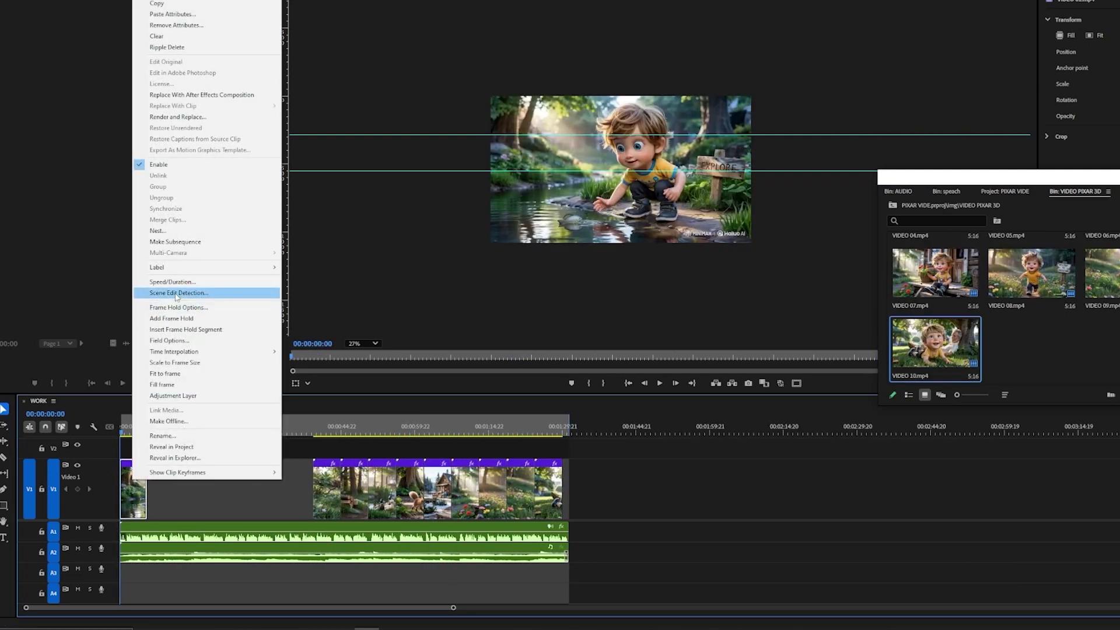
{"action": "left_click", "coordinate": [181, 283]}
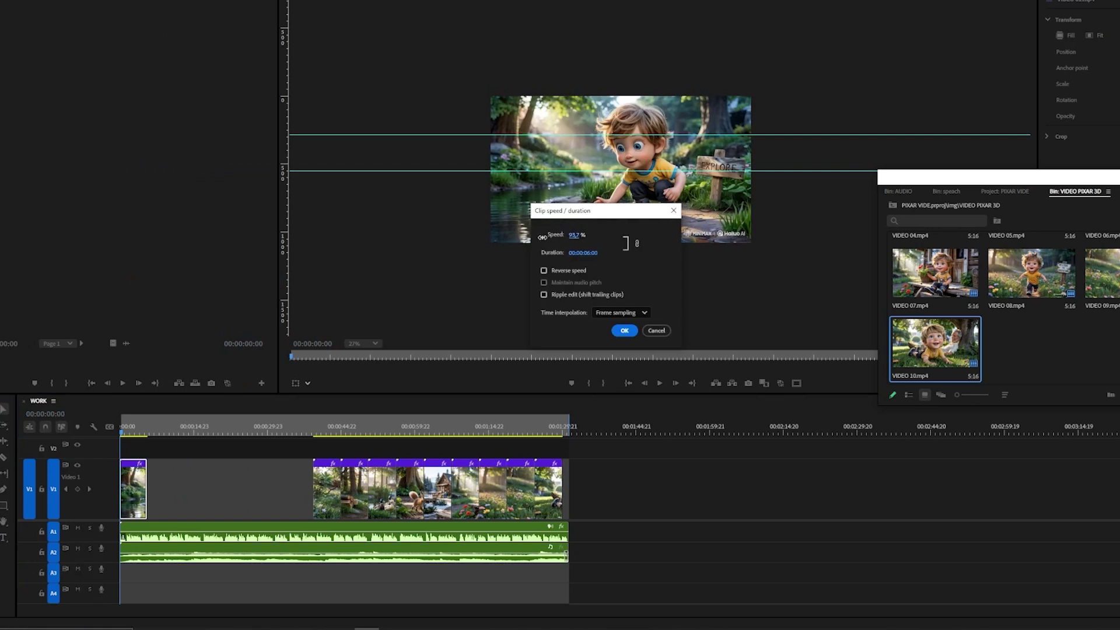
{"action": "left_click", "coordinate": [623, 333]}
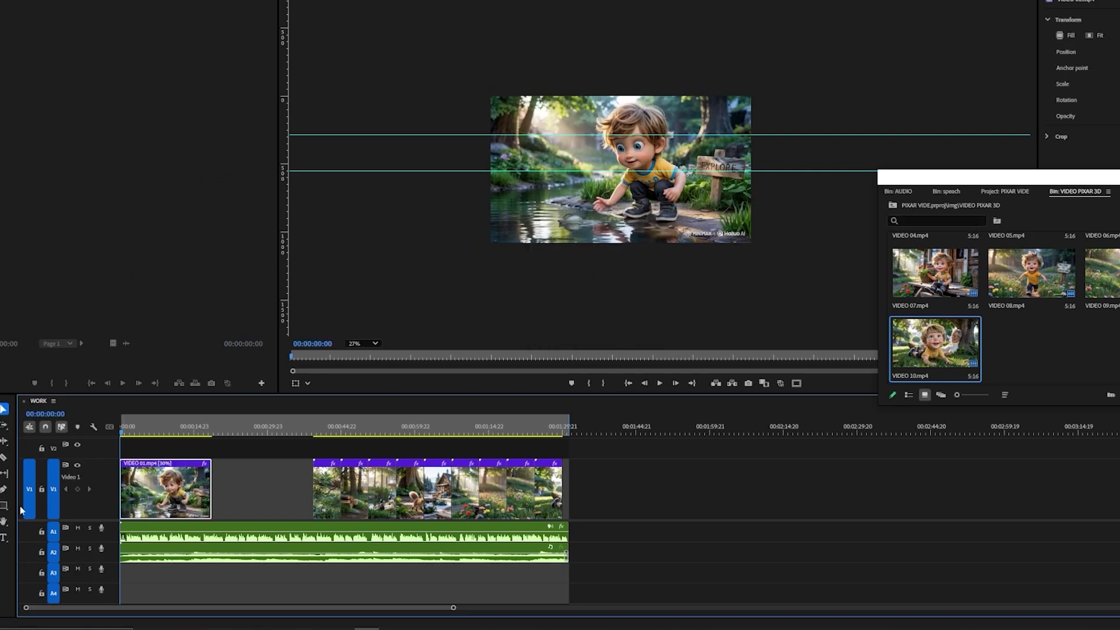
{"action": "left_click", "coordinate": [177, 427]}
{"action": "key", "text": "ctrl+r"}
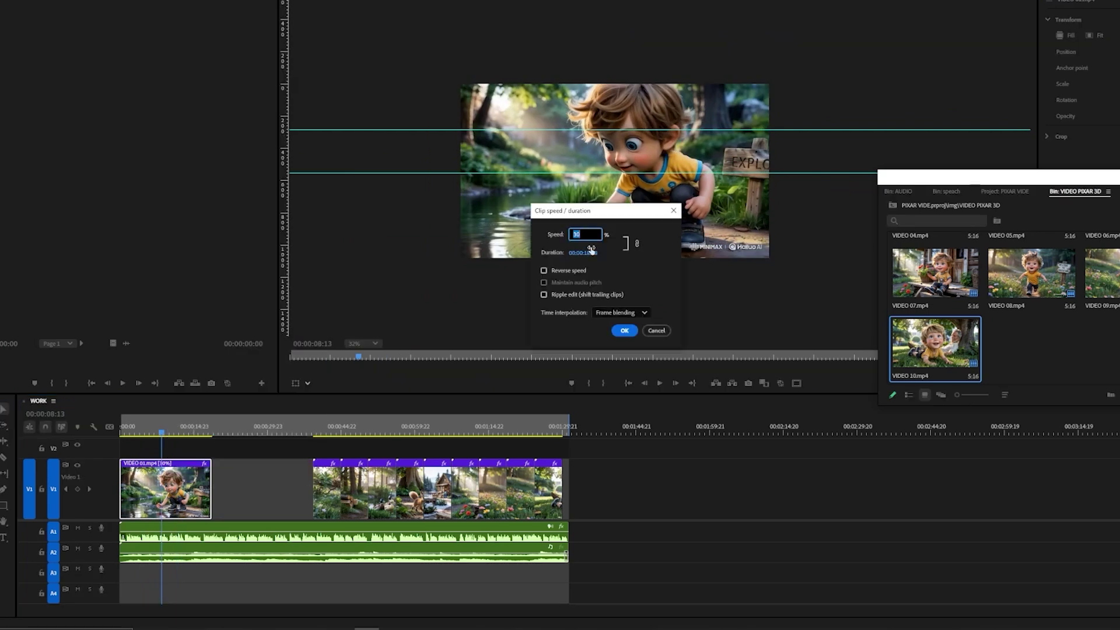
{"action": "type", "text": "50"}
{"action": "key", "text": "Return"}
{"action": "left_click", "coordinate": [159, 427]}
{"action": "key", "text": "Down"}
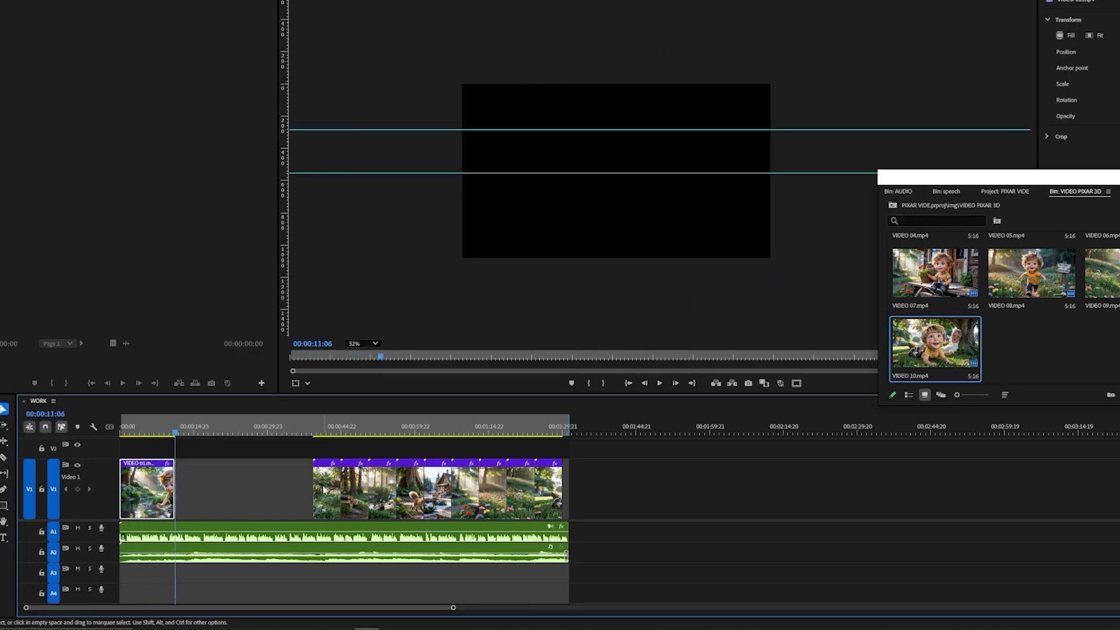
Step: Set the next inserted clip to 70% speed and preview it from the start
{"action": "right_click", "coordinate": [188, 486]}
{"action": "left_click", "coordinate": [219, 289]}
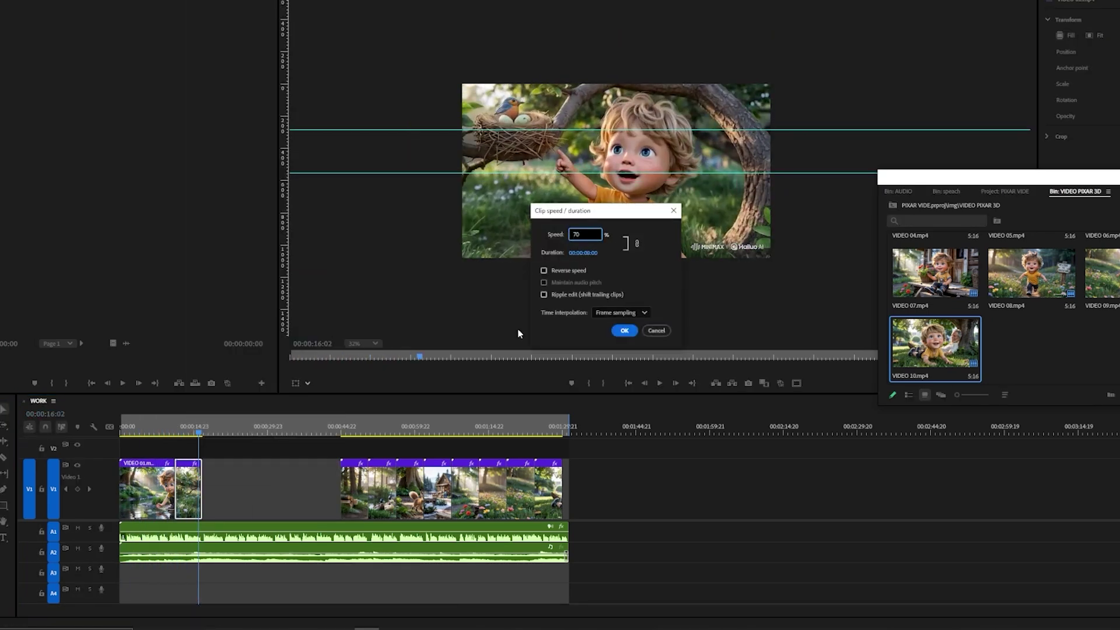
{"action": "key", "text": "Return"}
{"action": "key", "text": "ctrl+r"}
{"action": "key", "text": "Return"}
{"action": "key", "text": "Home"}
{"action": "key", "text": "space"}
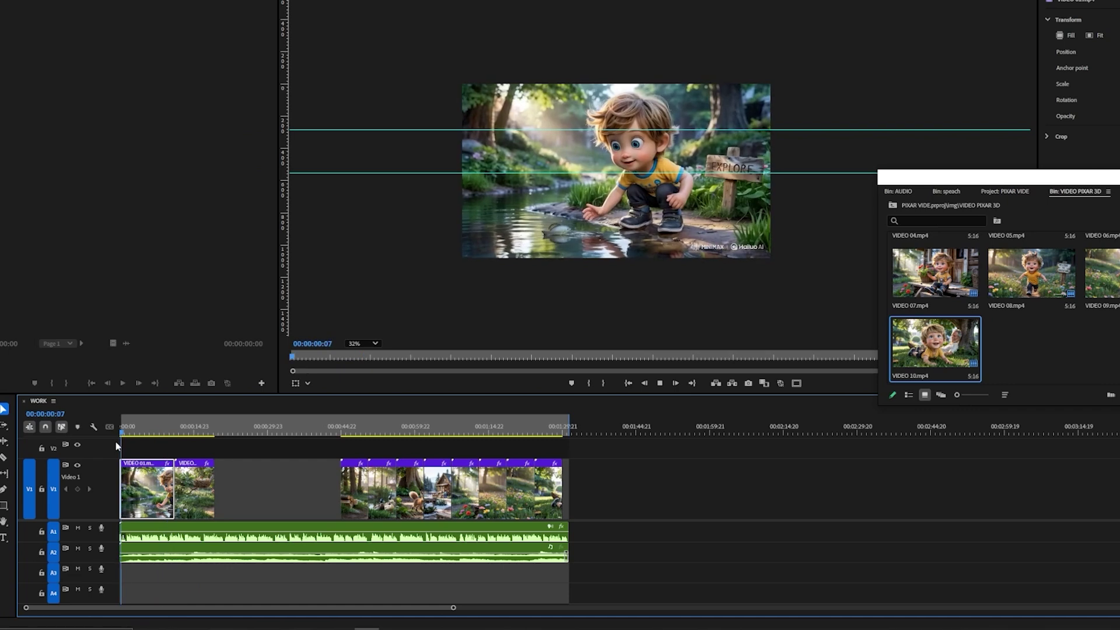
{"action": "left_click_drag", "start_coordinate": [121, 433], "coordinate": [203, 436]}
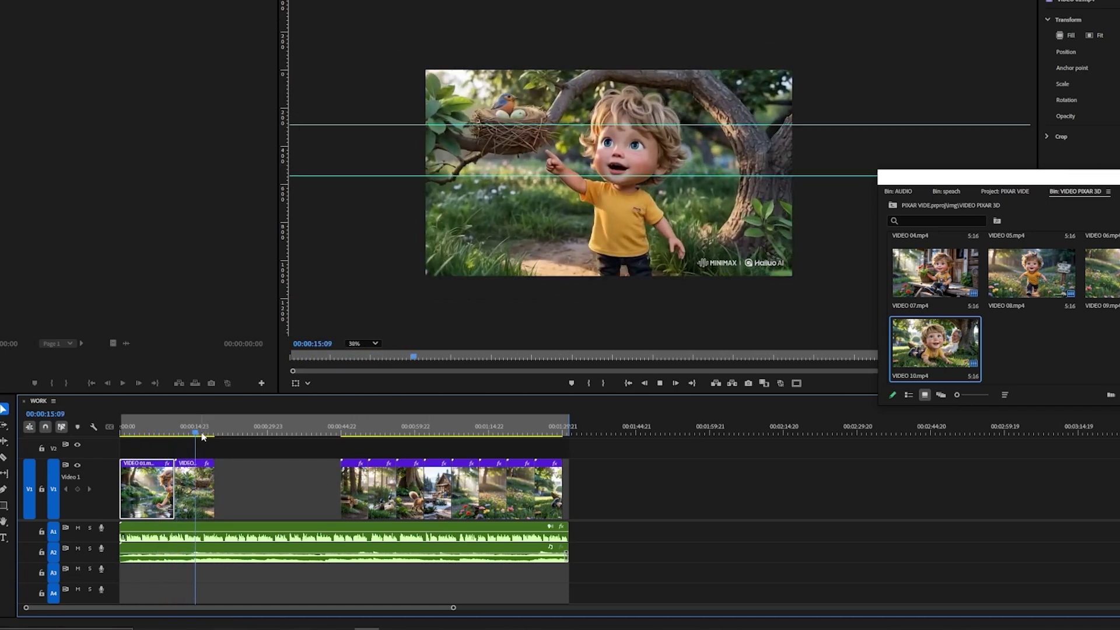
Step: Begin changing the speed of the clip after the second clip
{"action": "key", "text": "Down"}
{"action": "right_click", "coordinate": [219, 485]}
{"action": "left_click", "coordinate": [219, 435]}
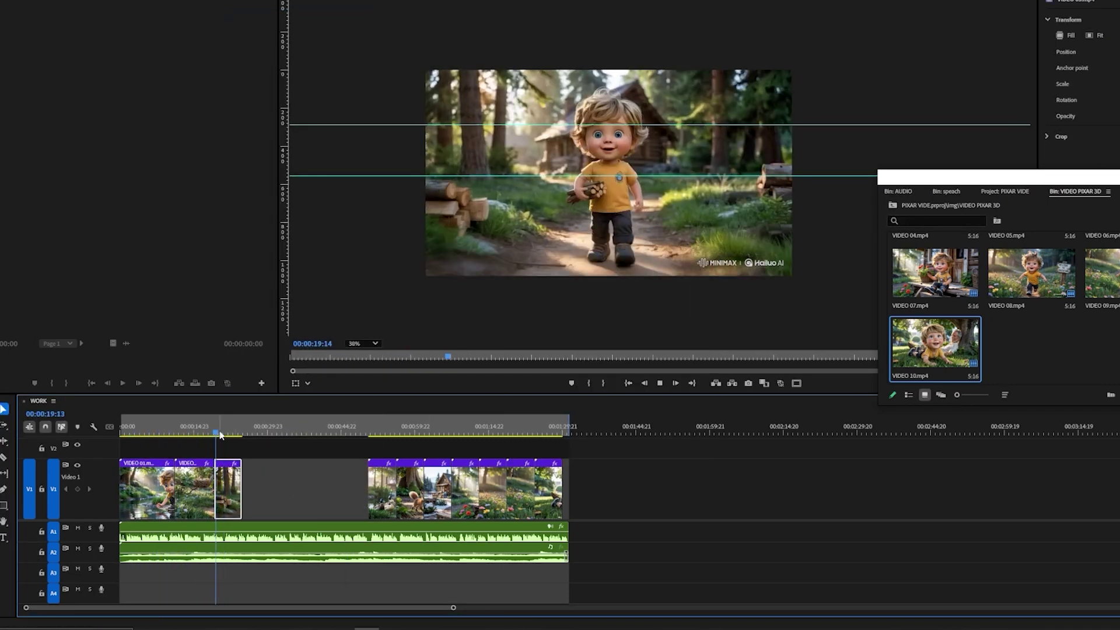
{"action": "key", "text": "ctrl+r"}
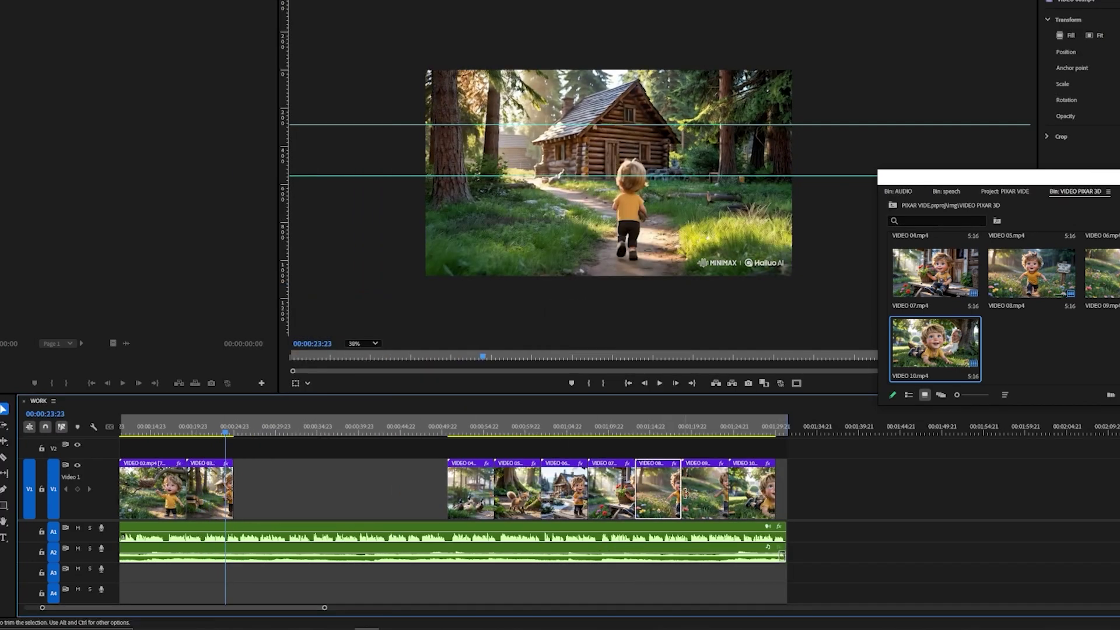
Step: Move VIDEO 09 up to V2 at the playhead and confirm the last clip's speed
{"action": "left_click_drag", "start_coordinate": [659, 490], "coordinate": [256, 447]}
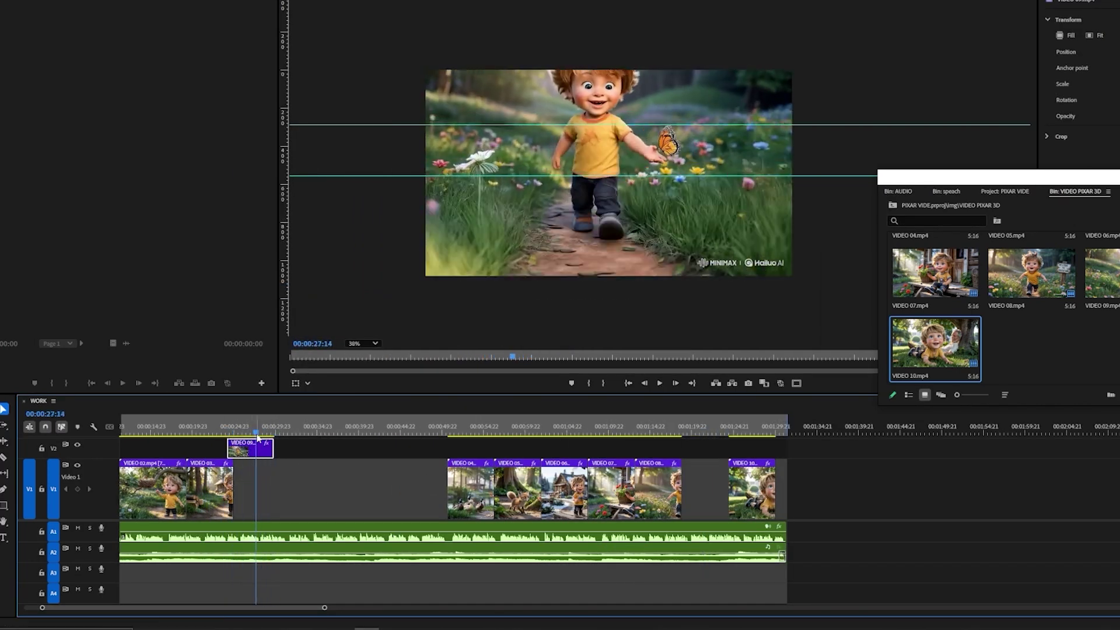
{"action": "scroll", "coordinate": [101, 439], "scroll_direction": "up", "scroll_amount": 2}
{"action": "left_click", "coordinate": [322, 435]}
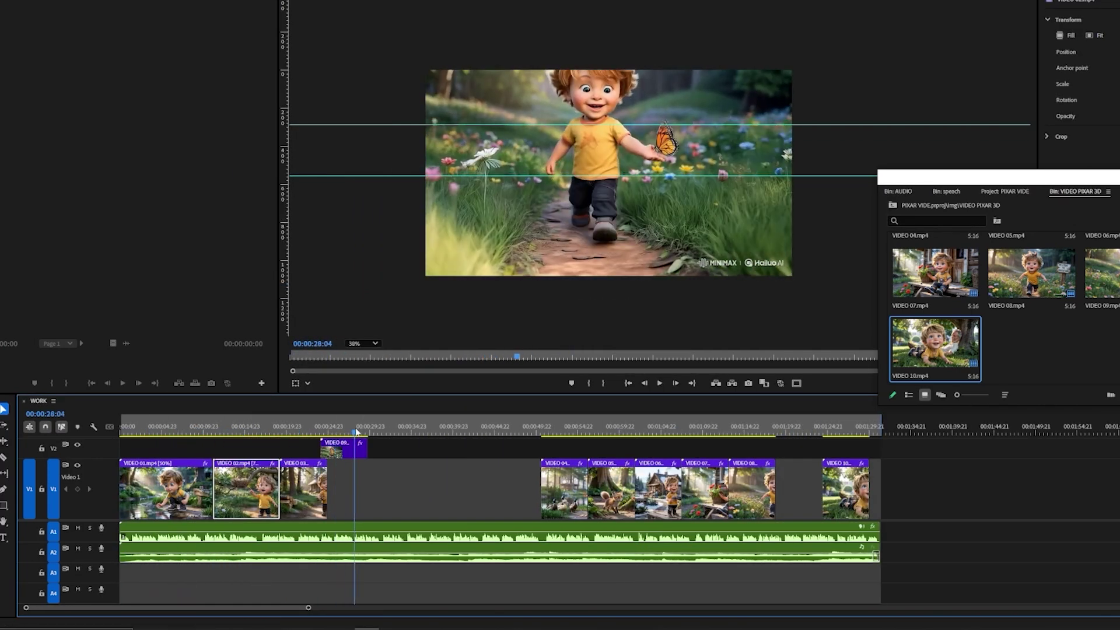
{"action": "left_click", "coordinate": [352, 431]}
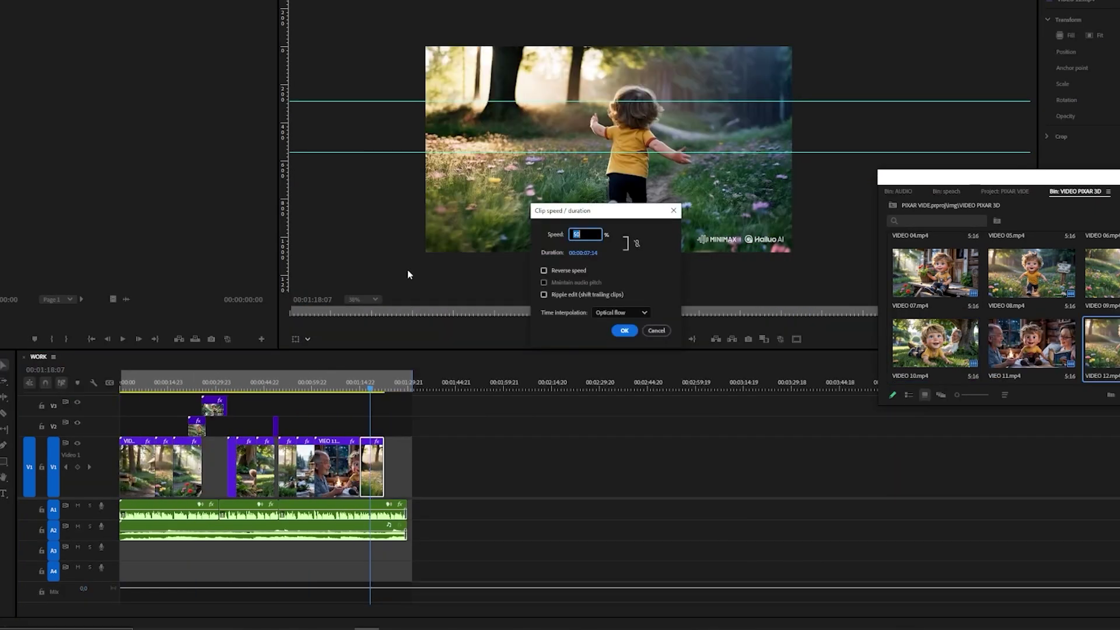
{"action": "key", "text": "Return"}
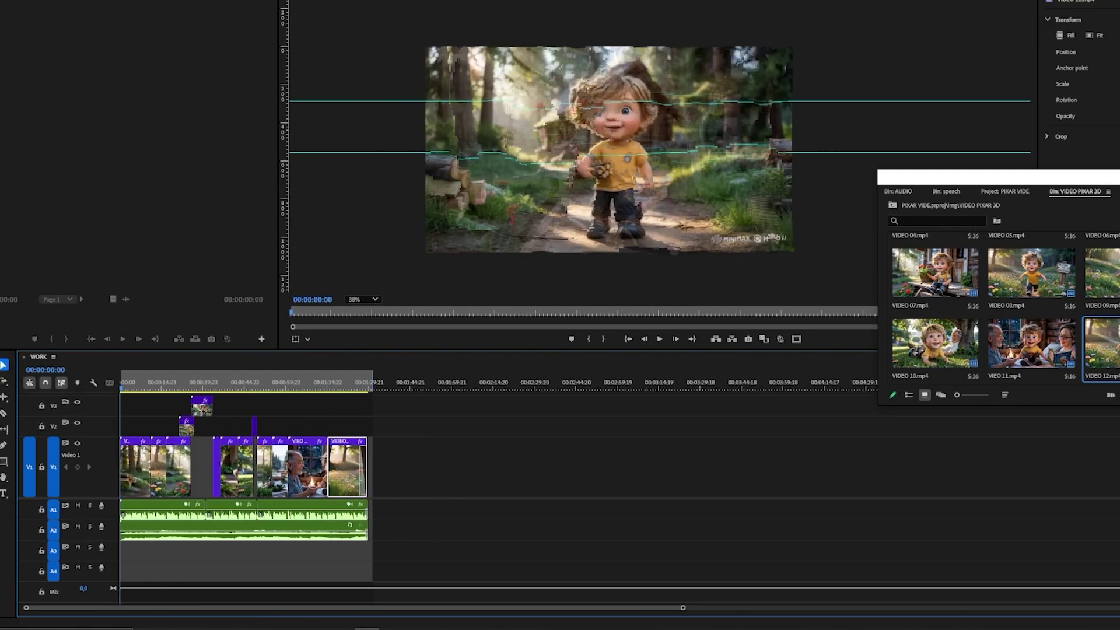
Step: Zoom the timeline to fit the sequence and reposition the Premiere Composer panel
{"action": "key", "text": "="}
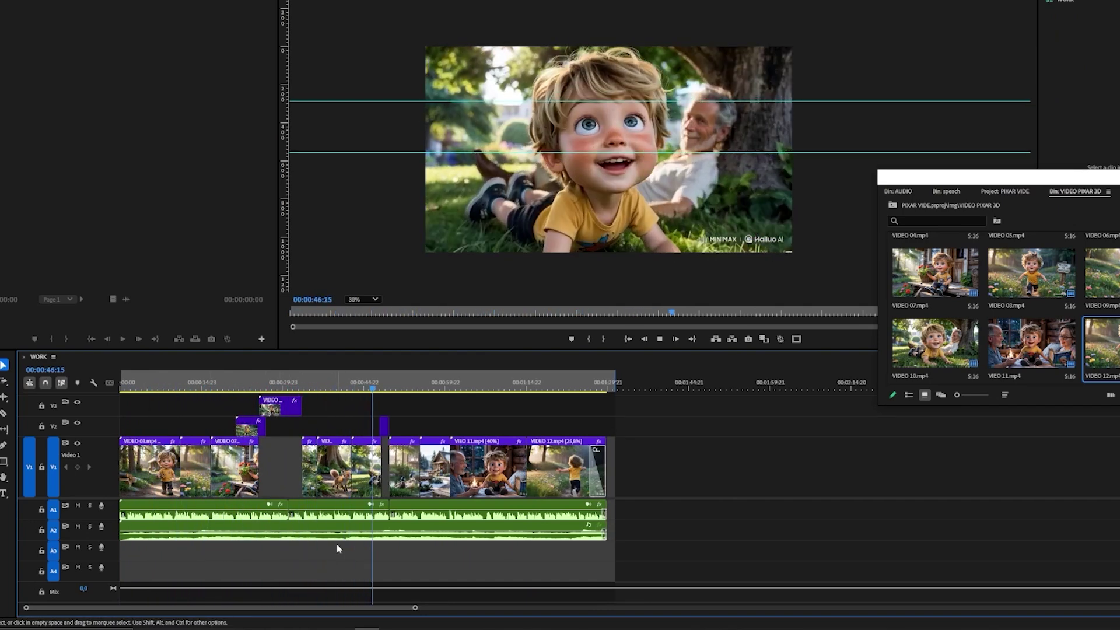
{"action": "key", "text": "="}
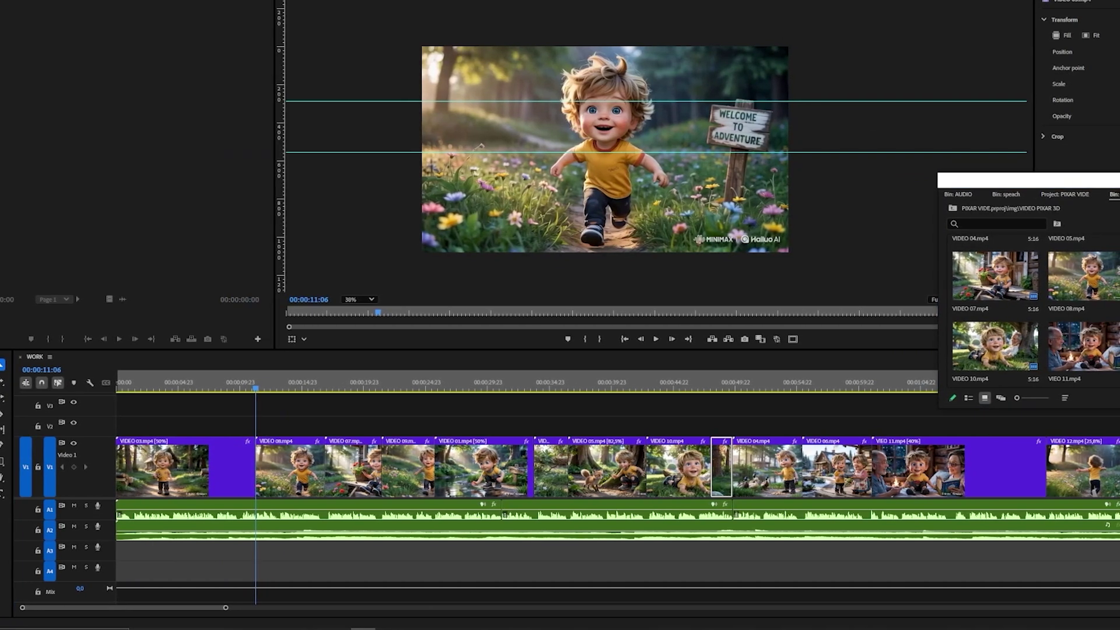
{"action": "left_click_drag", "start_coordinate": [1044, 184], "coordinate": [982, 154]}
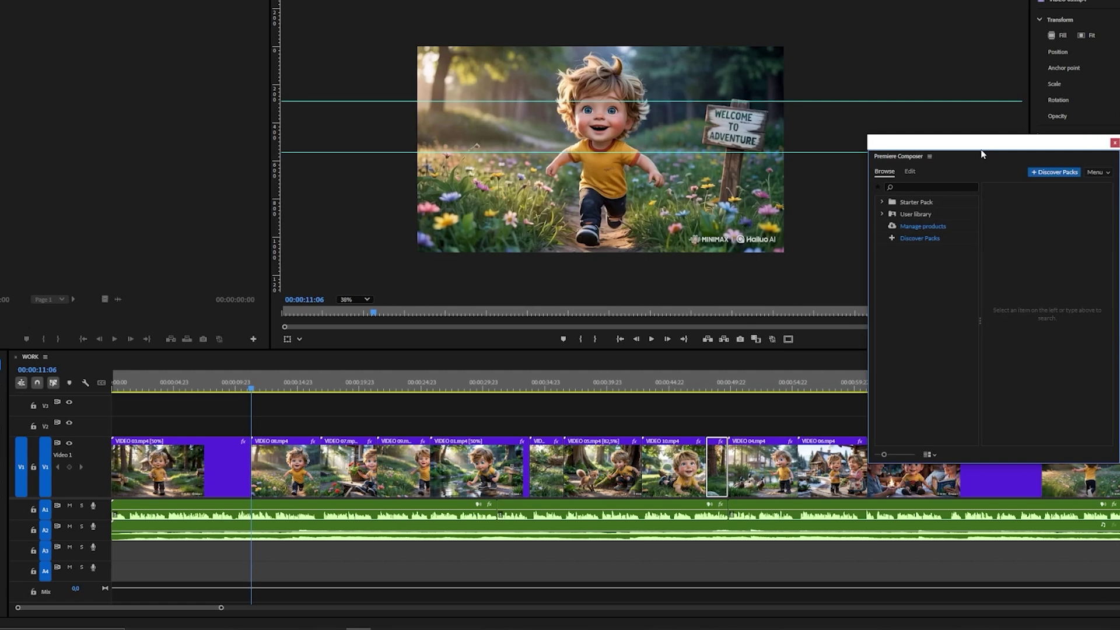
Step: Add a Starter Pack zoom-in transition with its sound at the playhead and preview it
{"action": "left_click", "coordinate": [924, 201]}
{"action": "scroll", "coordinate": [1019, 275], "scroll_direction": "down", "scroll_amount": 5}
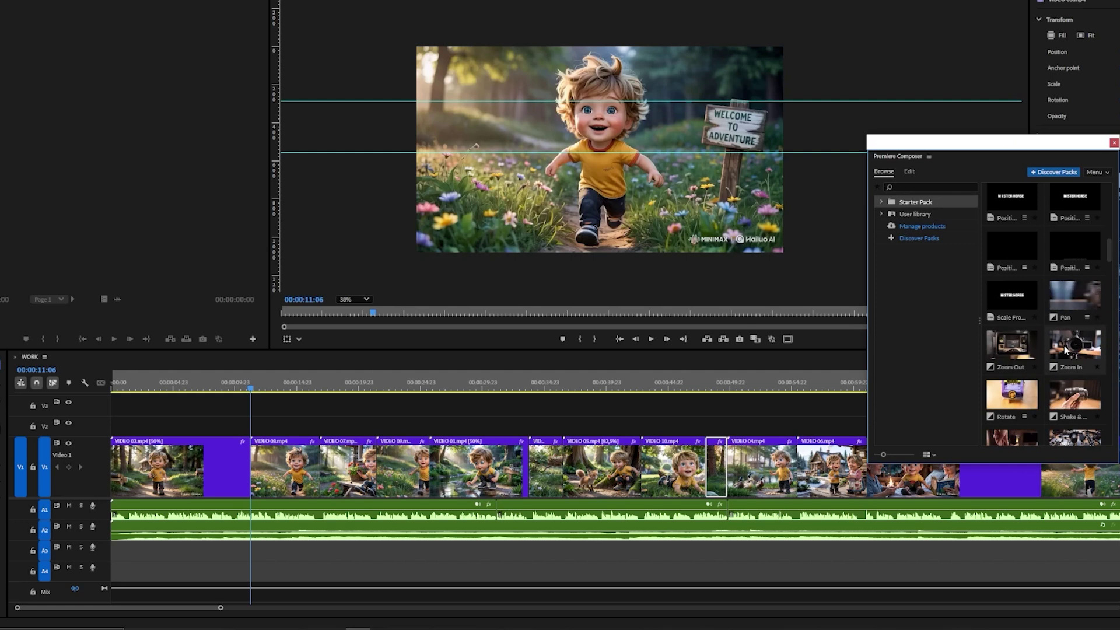
{"action": "key", "text": "shift+1"}
{"action": "left_click_drag", "start_coordinate": [1011, 438], "coordinate": [271, 430]}
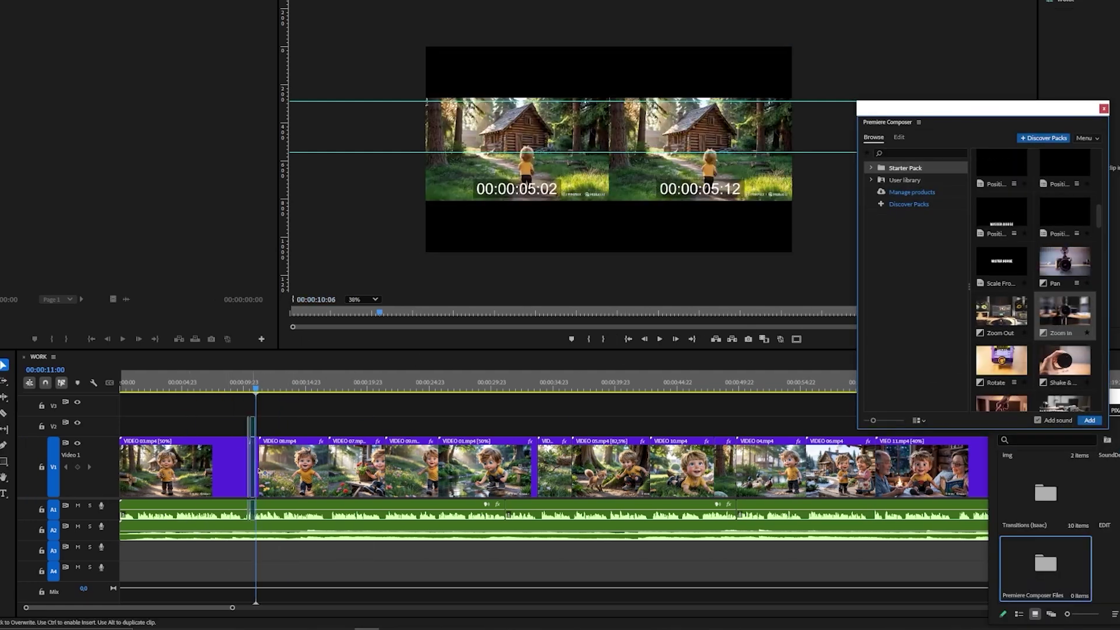
{"action": "mouse_move", "coordinate": [248, 430]}
{"action": "left_mouse_down"}
{"action": "mouse_move", "coordinate": [267, 553]}
{"action": "mouse_move", "coordinate": [259, 558]}
{"action": "left_mouse_up"}
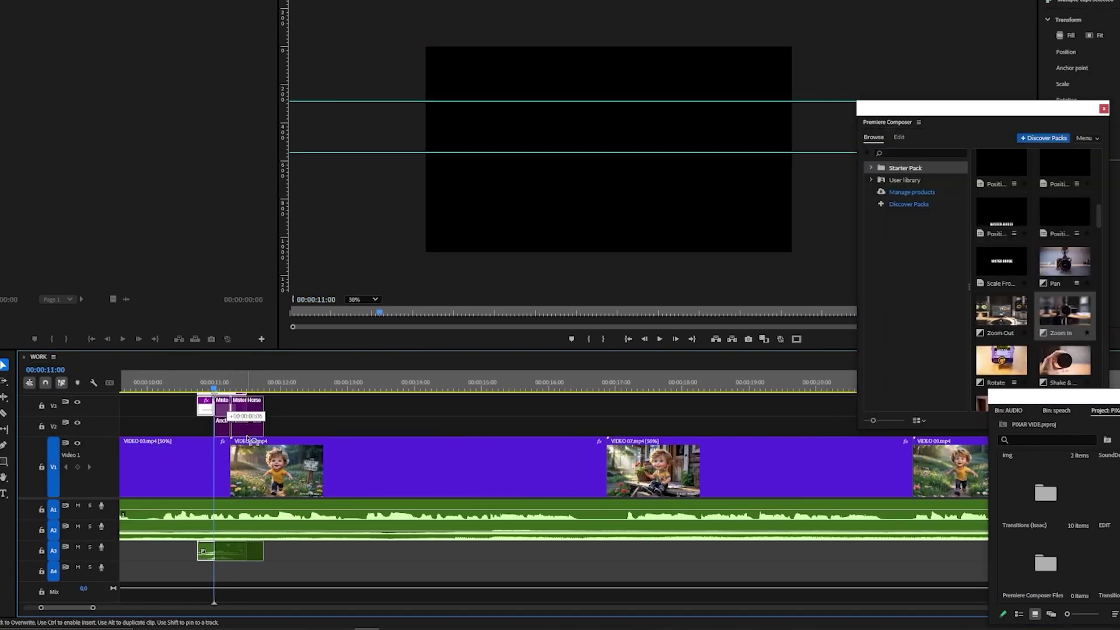
{"action": "left_click_drag", "start_coordinate": [229, 415], "coordinate": [246, 414]}
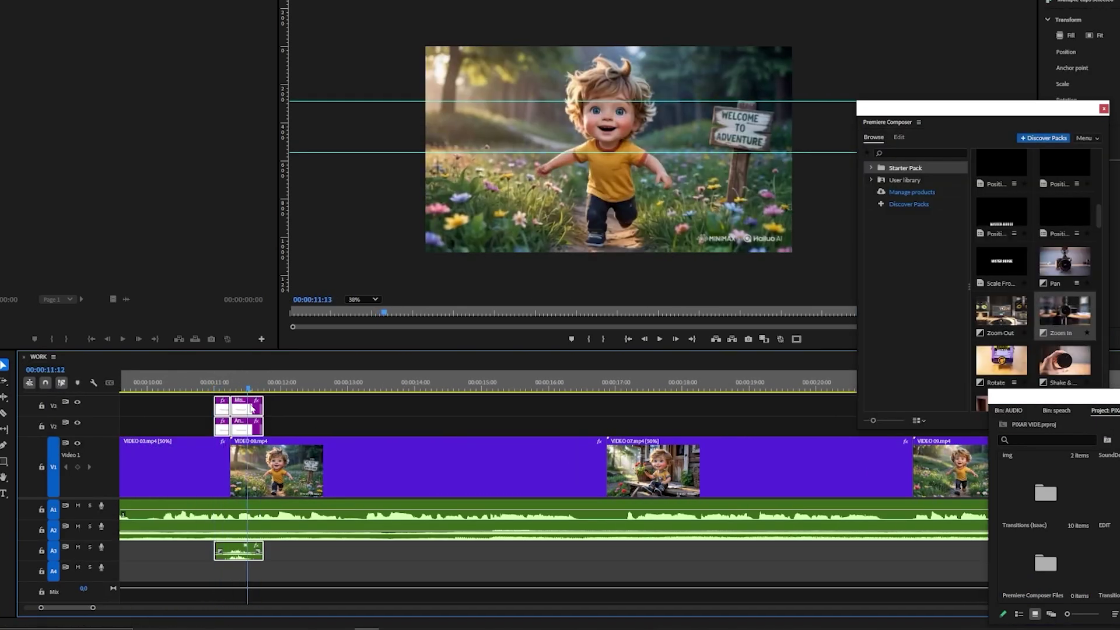
{"action": "key", "text": "space"}
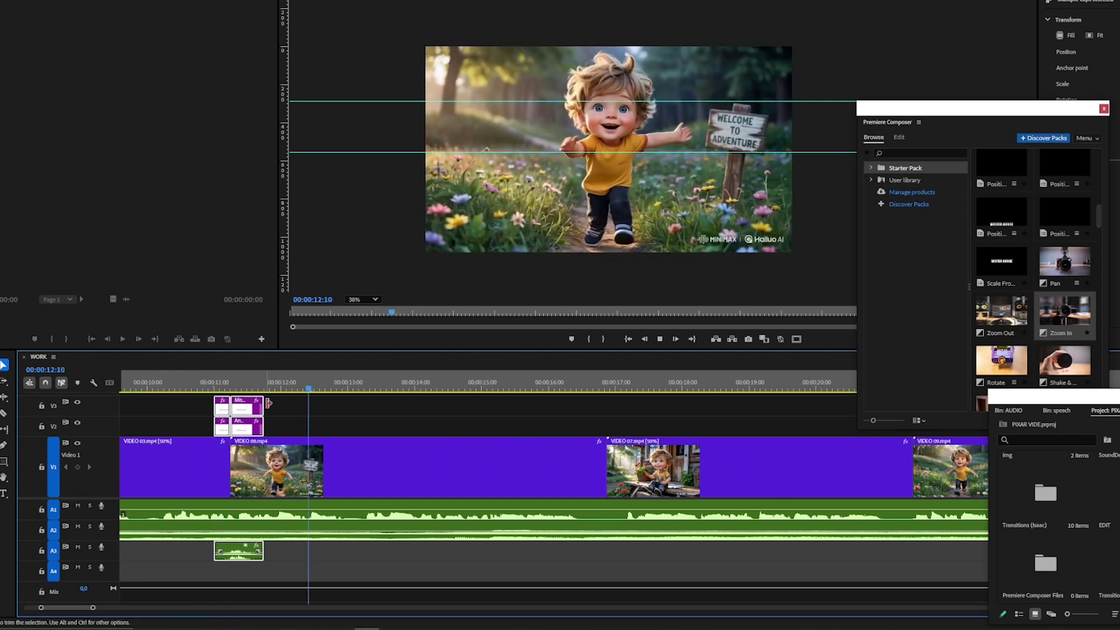
{"action": "left_click_drag", "start_coordinate": [463, 383], "coordinate": [604, 384]}
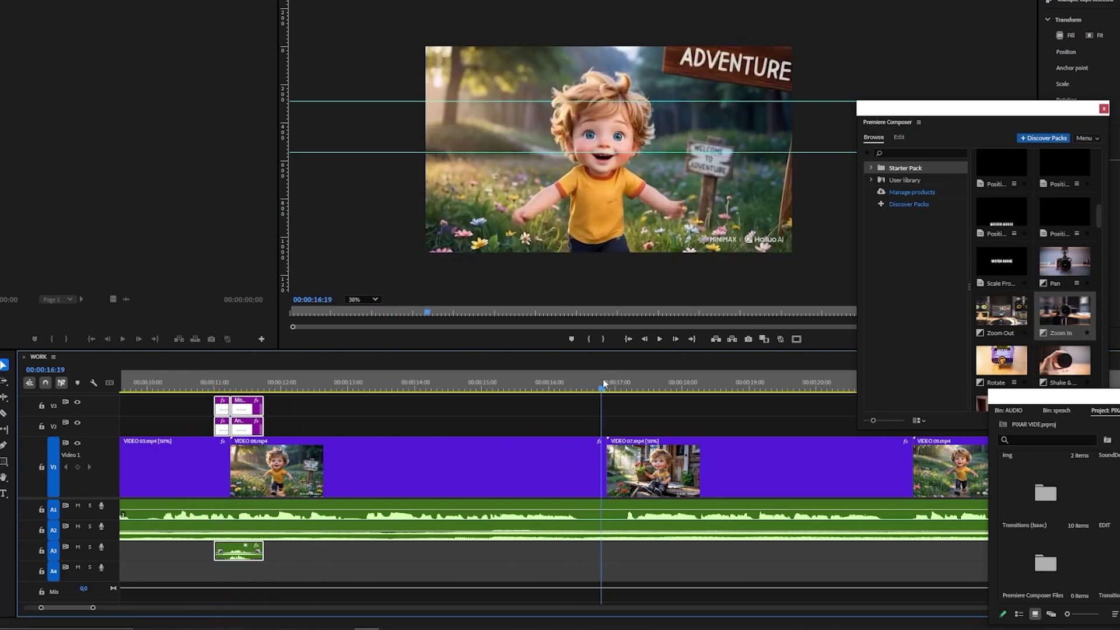
{"action": "left_click_drag", "start_coordinate": [603, 383], "coordinate": [606, 384]}
{"action": "scroll", "coordinate": [1018, 298], "scroll_direction": "down", "scroll_amount": 5}
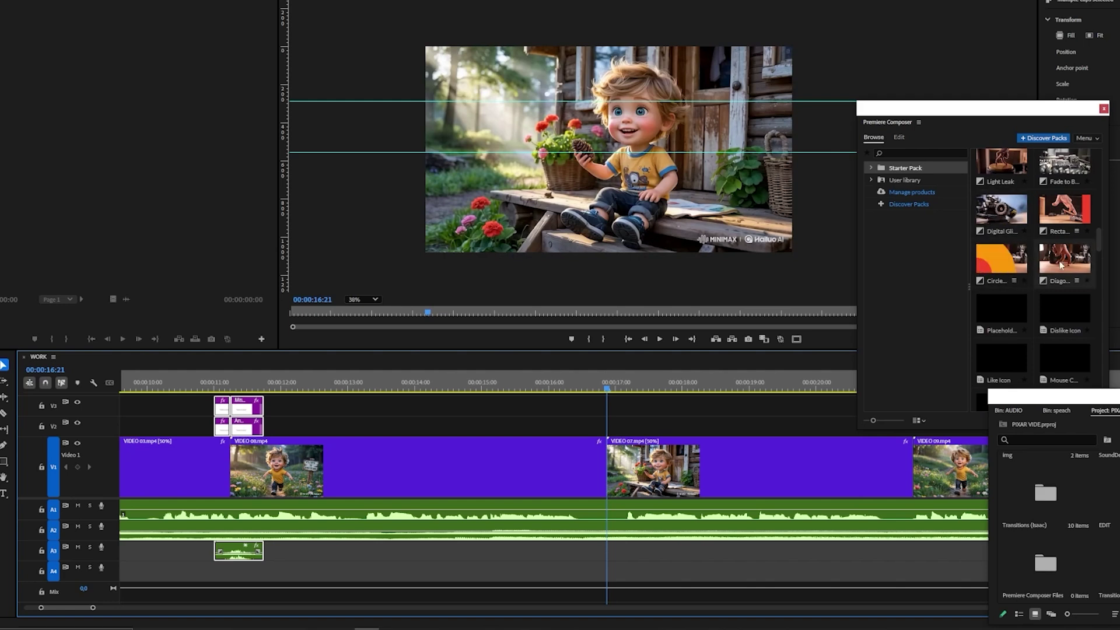
{"action": "scroll", "coordinate": [1065, 272], "scroll_direction": "up", "scroll_amount": 2}
{"action": "scroll", "coordinate": [1061, 297], "scroll_direction": "up", "scroll_amount": 1}
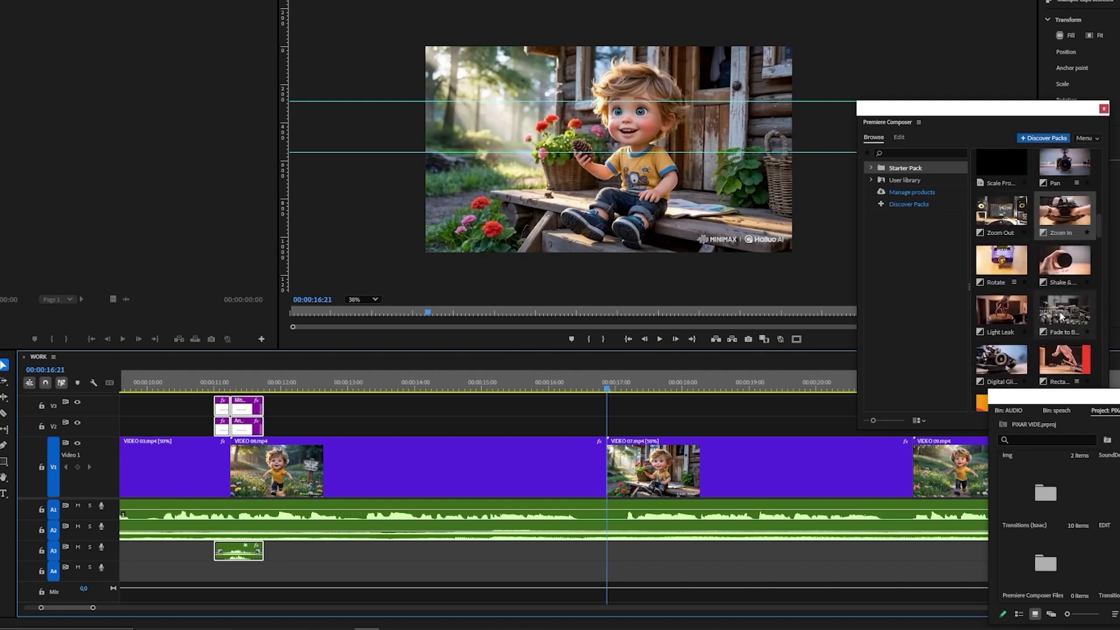
Step: Add the Fade to Black preset later in the sequence and preview it
{"action": "left_click_drag", "start_coordinate": [1059, 322], "coordinate": [616, 426]}
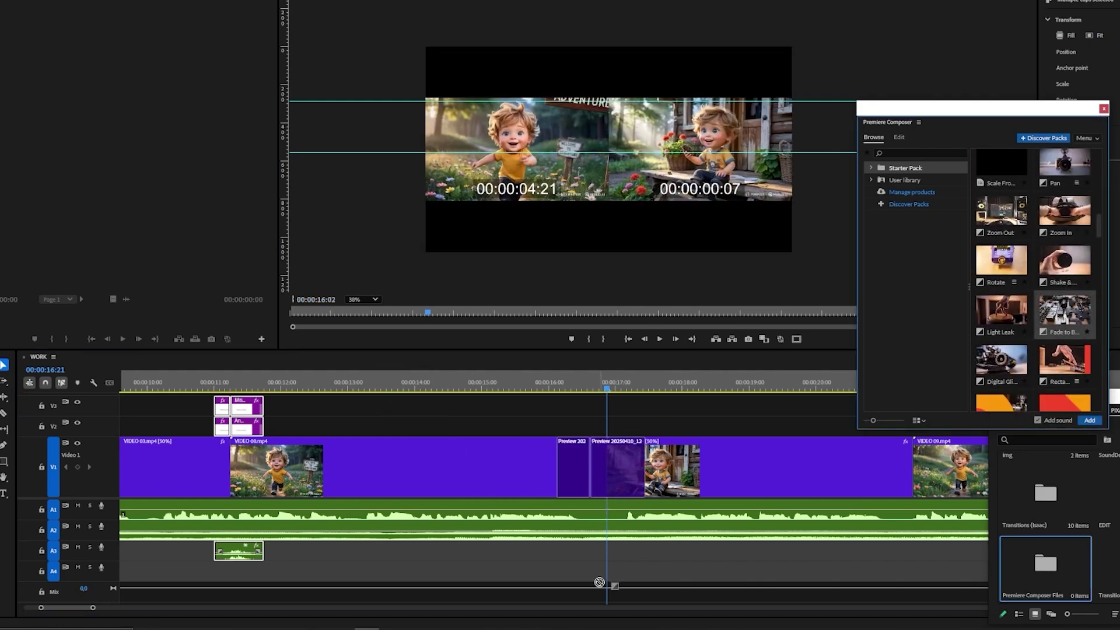
{"action": "left_click_drag", "start_coordinate": [620, 427], "coordinate": [619, 426]}
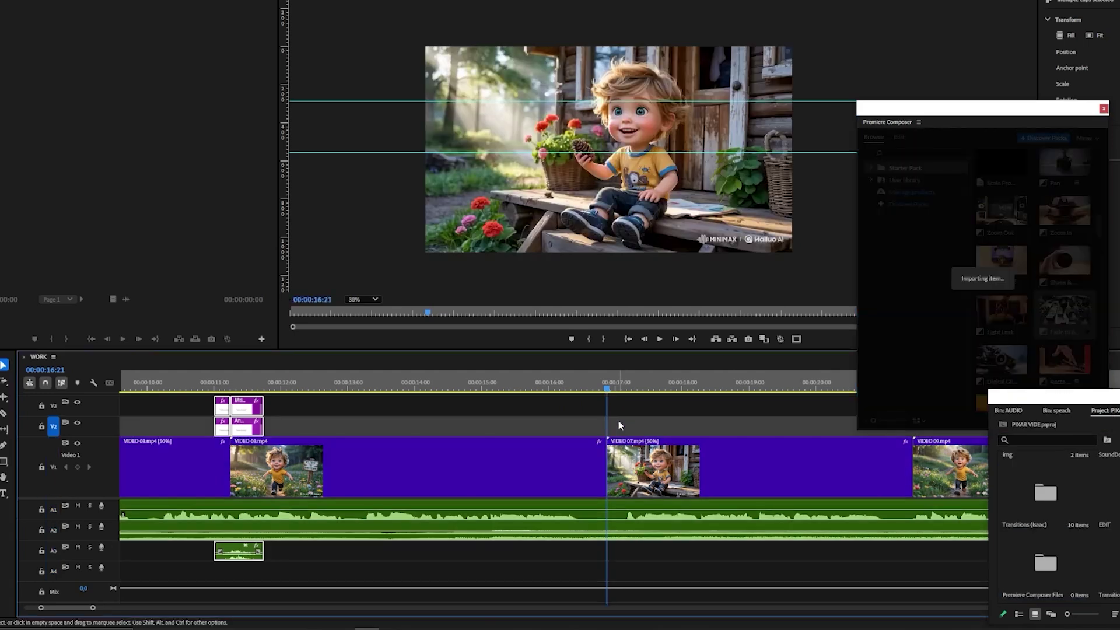
{"action": "left_click", "coordinate": [560, 386]}
{"action": "key", "text": "space"}
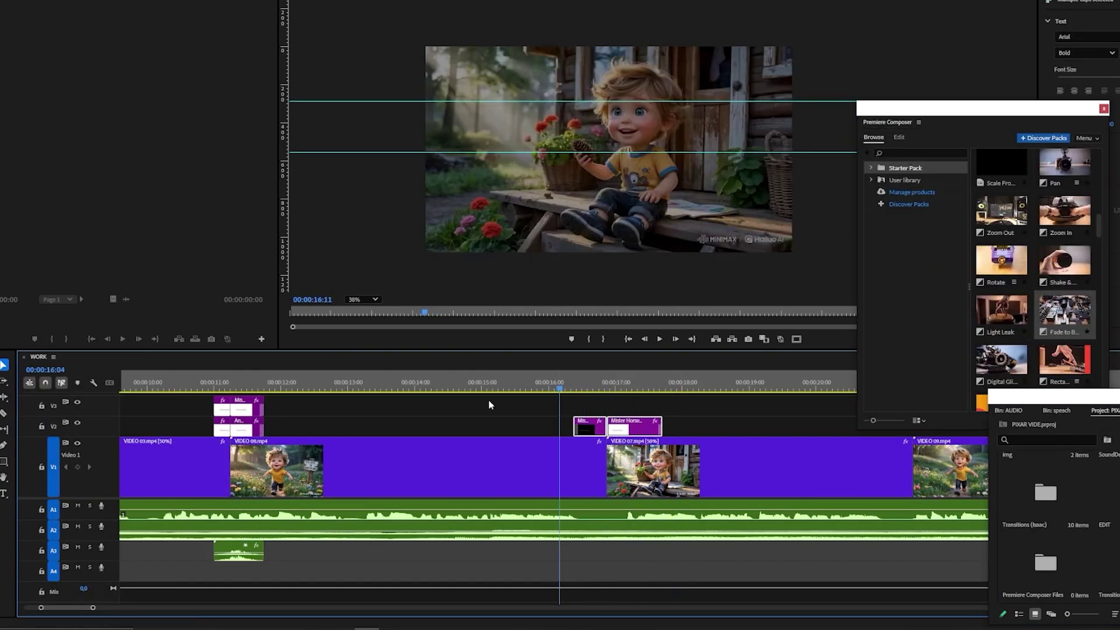
Step: Replace the unwanted transition clips with a Mister Horse title copy and shift another title right
{"action": "left_click", "coordinate": [298, 385]}
{"action": "left_click_drag", "start_coordinate": [292, 398], "coordinate": [256, 435]}
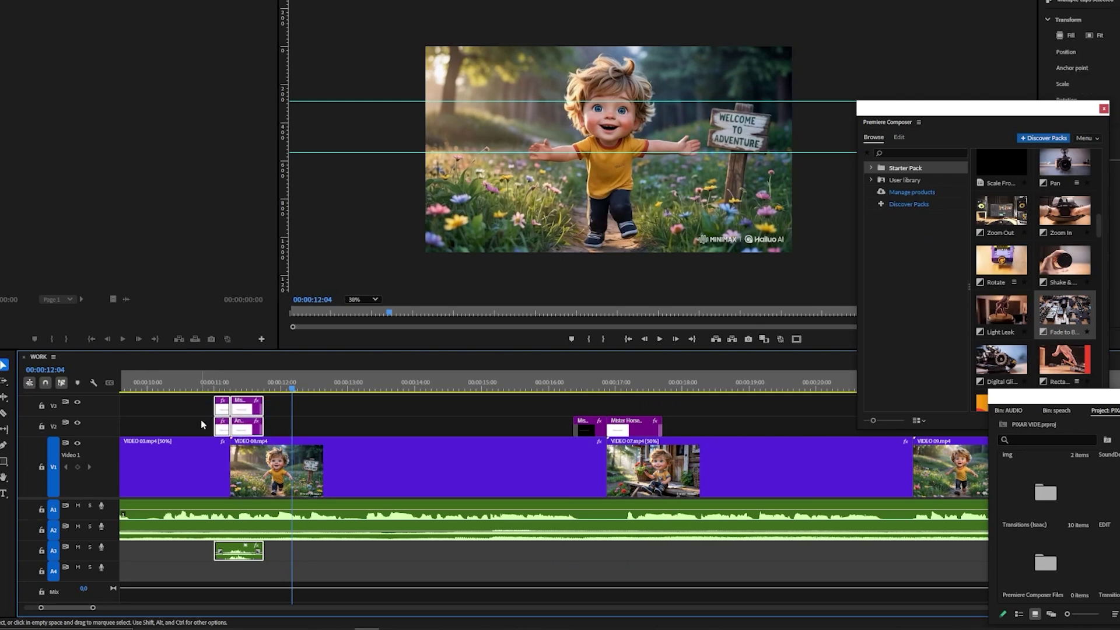
{"action": "key", "text": "Delete"}
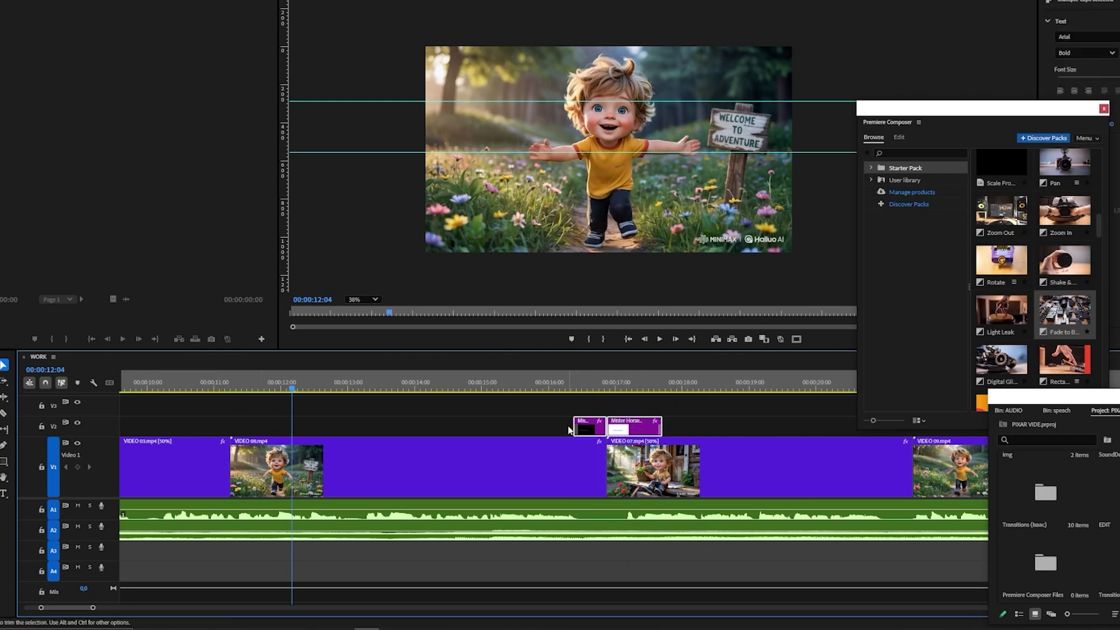
{"action": "left_click_drag", "start_coordinate": [634, 425], "coordinate": [320, 426]}
{"action": "scroll", "coordinate": [241, 412], "scroll_direction": "down", "scroll_amount": 5}
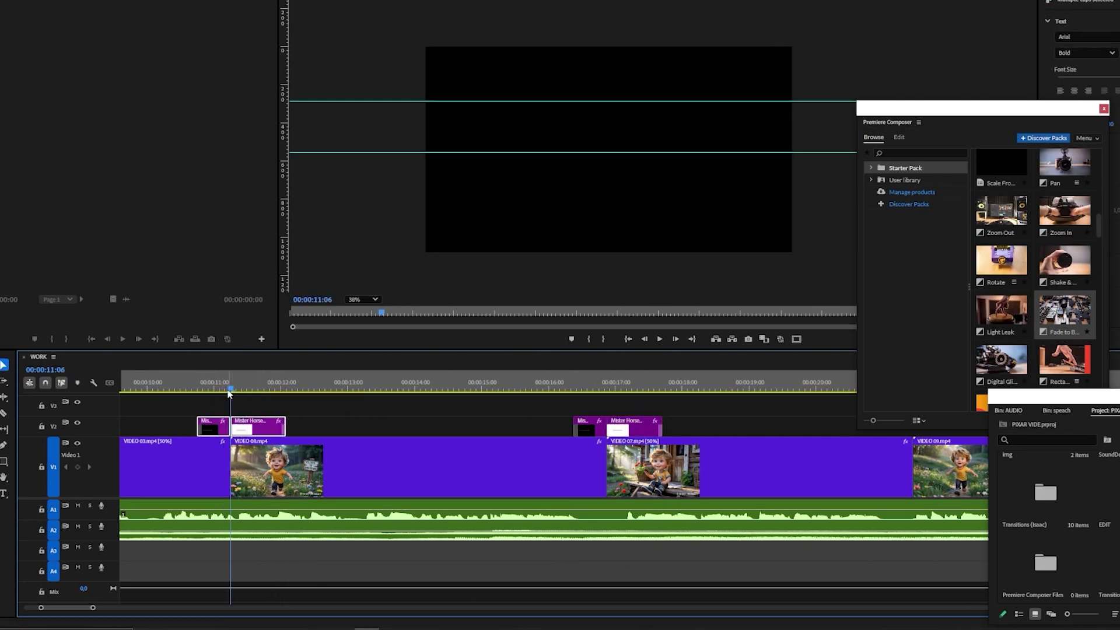
{"action": "mouse_move", "coordinate": [440, 428]}
{"action": "left_mouse_down"}
{"action": "mouse_move", "coordinate": [659, 428]}
{"action": "mouse_move", "coordinate": [613, 429]}
{"action": "left_mouse_up"}
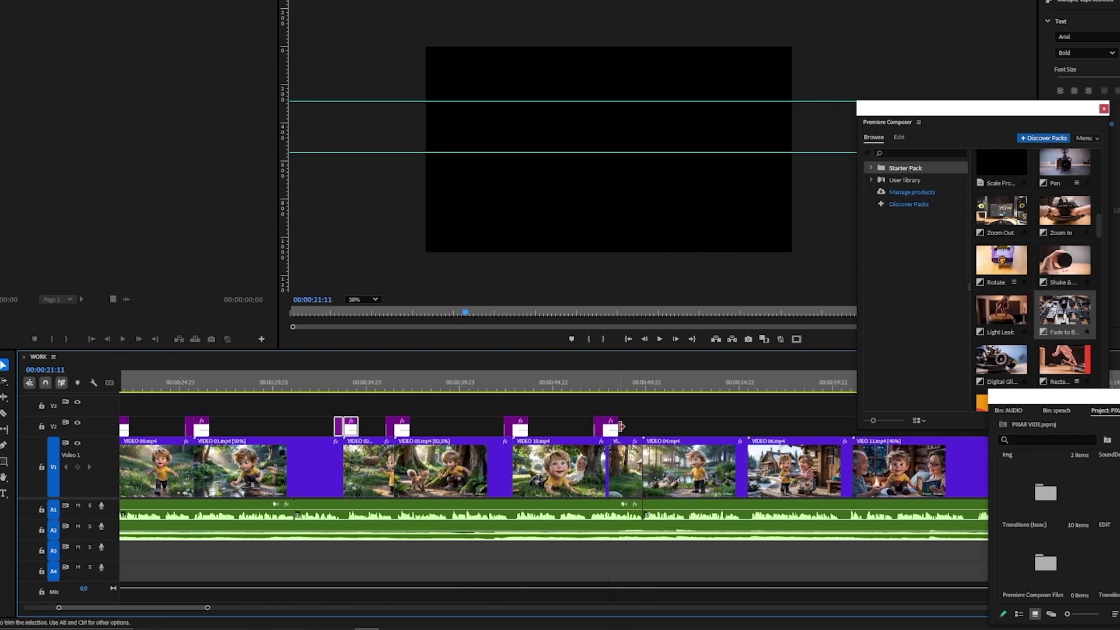
{"action": "left_click", "coordinate": [636, 382]}
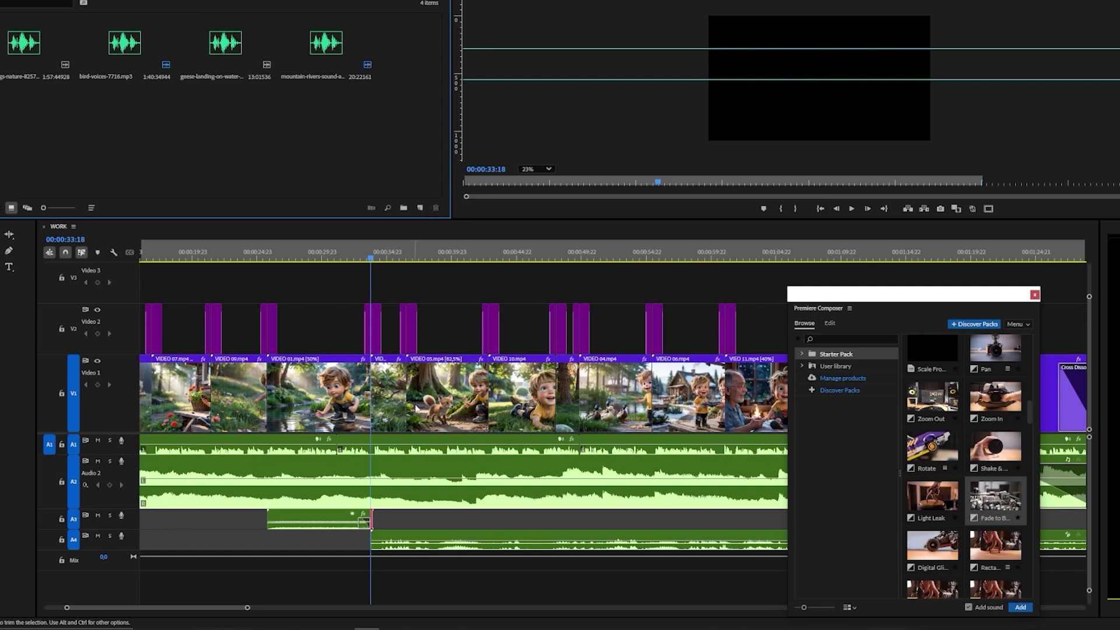
Step: Split the A4 sound clip at 00:00:36:12 and delete the part after the cut
{"action": "key", "text": "space"}
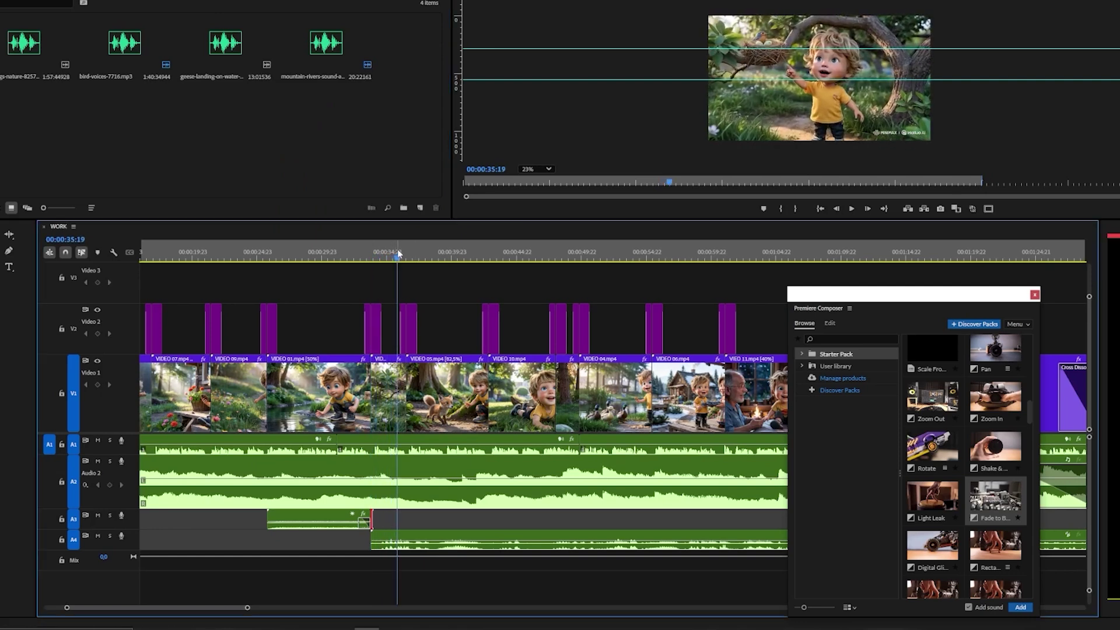
{"action": "left_click", "coordinate": [377, 260]}
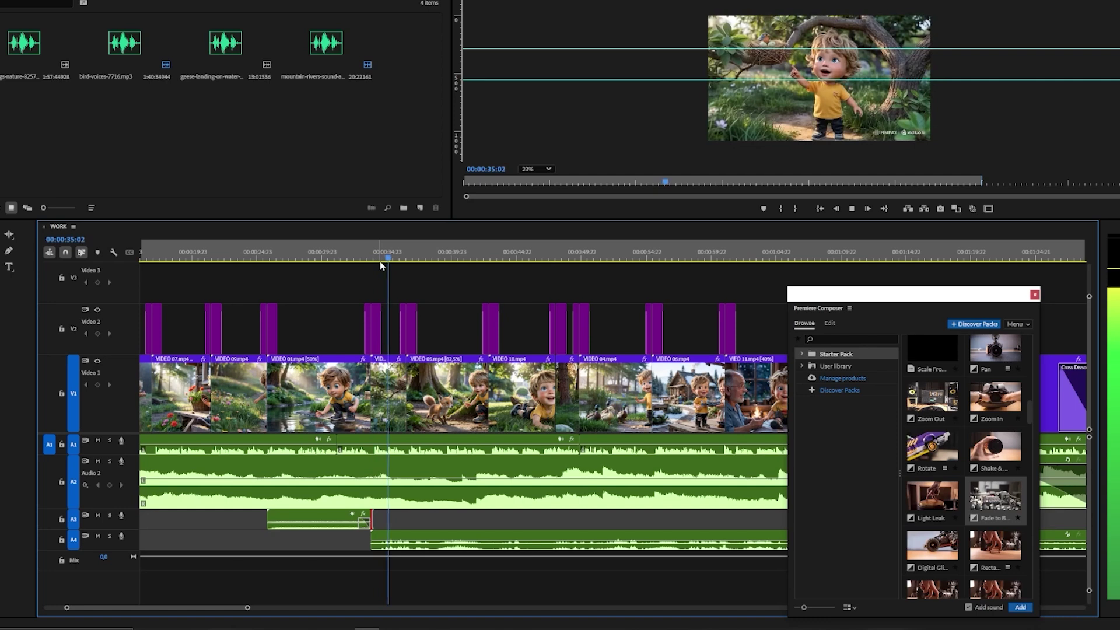
{"action": "left_click_drag", "start_coordinate": [408, 254], "coordinate": [406, 254]}
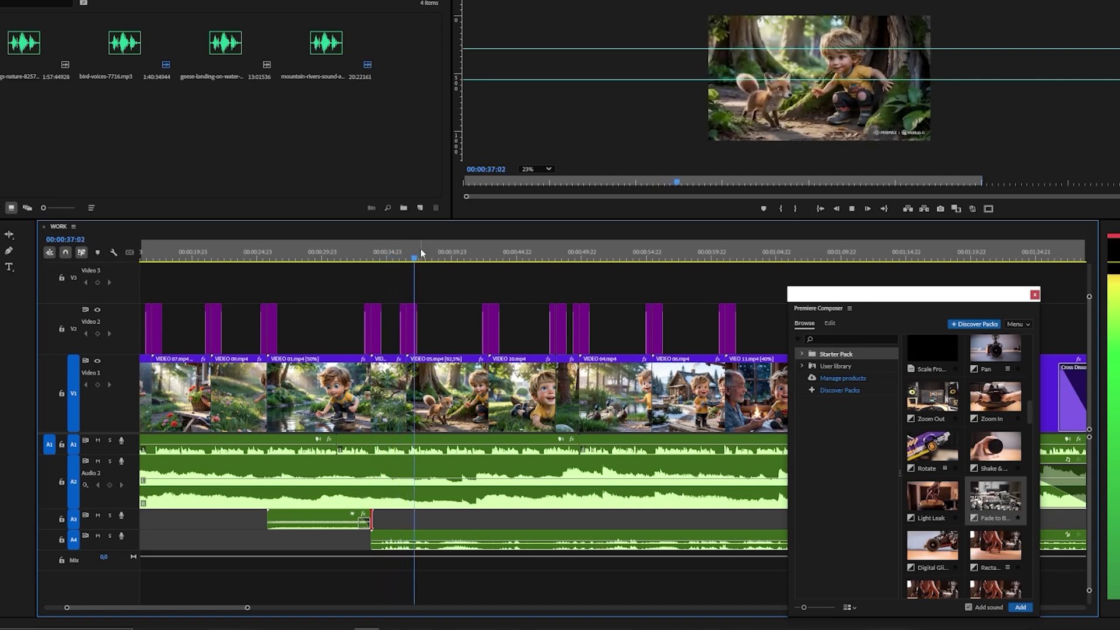
{"action": "key", "text": "ctrl+k"}
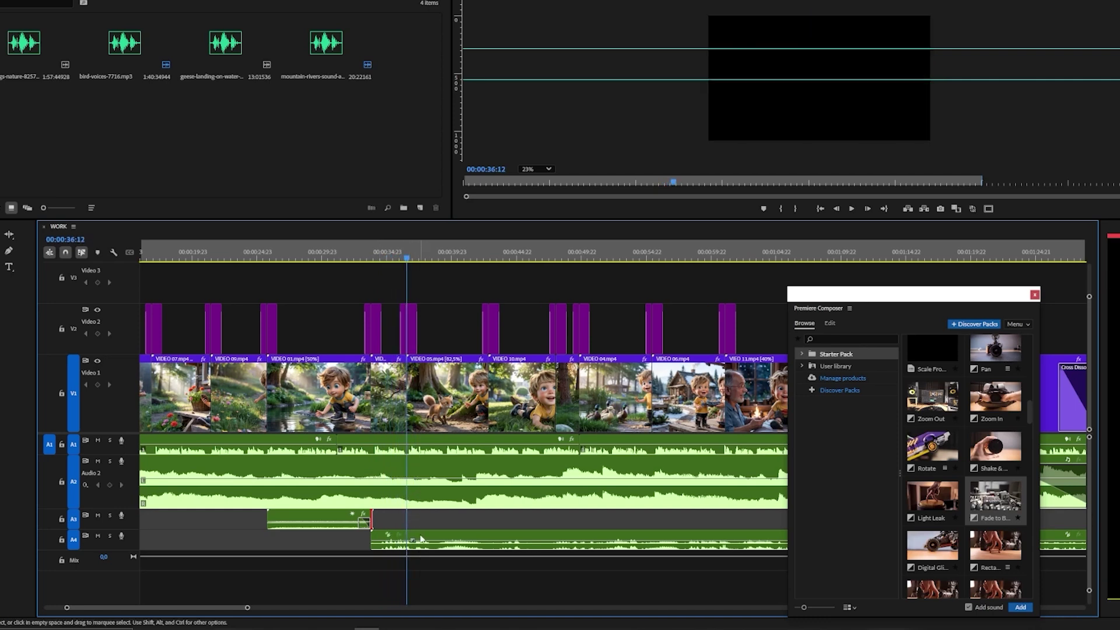
{"action": "left_click", "coordinate": [423, 540]}
{"action": "key", "text": "Delete"}
Step: Replay the trimmed sound, then move the playhead near 00:00:49:19
{"action": "right_click", "coordinate": [407, 535]}
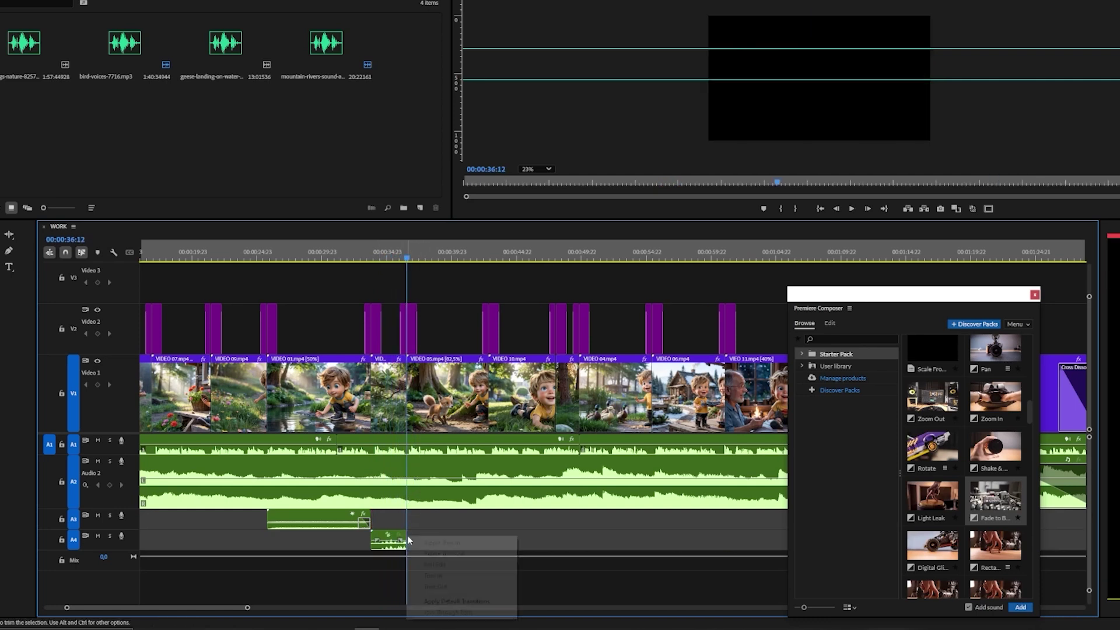
{"action": "left_click", "coordinate": [438, 602]}
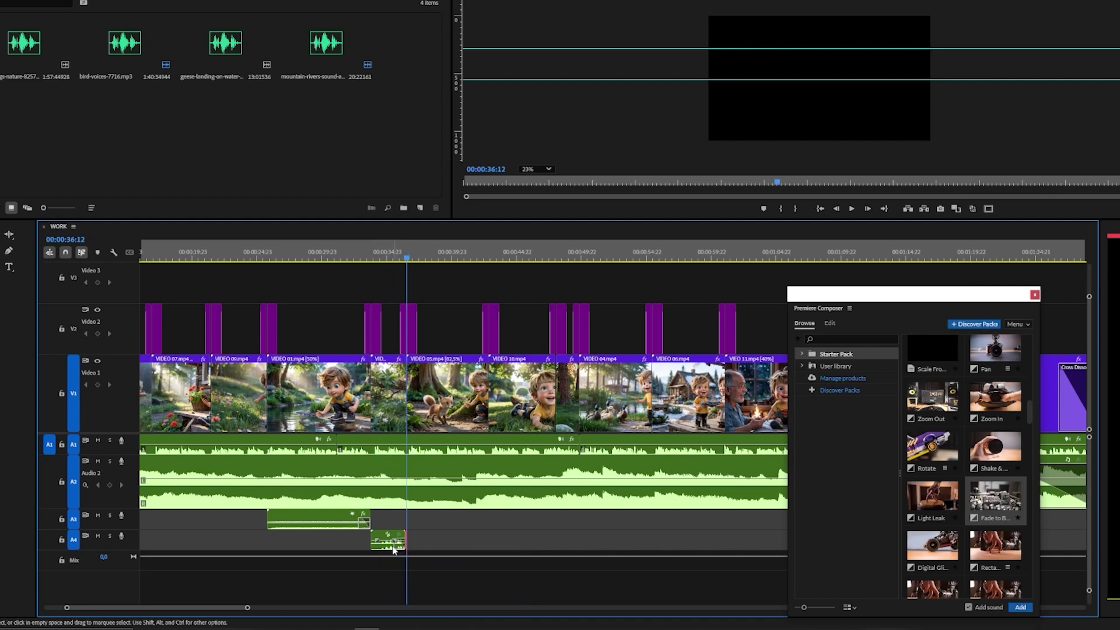
{"action": "left_click_drag", "start_coordinate": [394, 254], "coordinate": [369, 267]}
{"action": "key", "text": "space"}
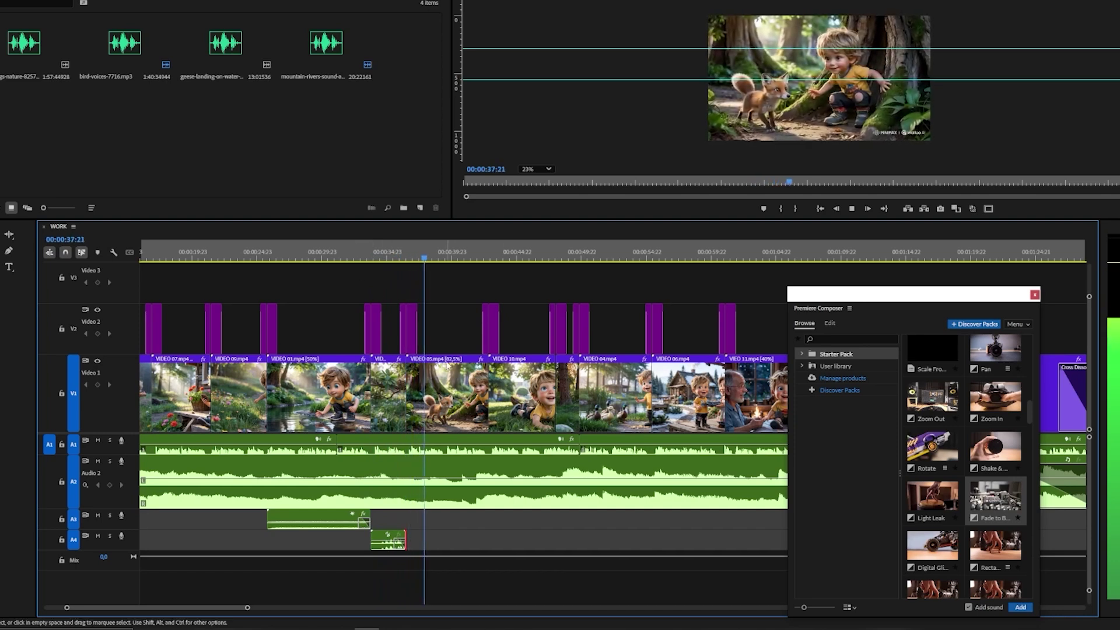
{"action": "left_click", "coordinate": [579, 252]}
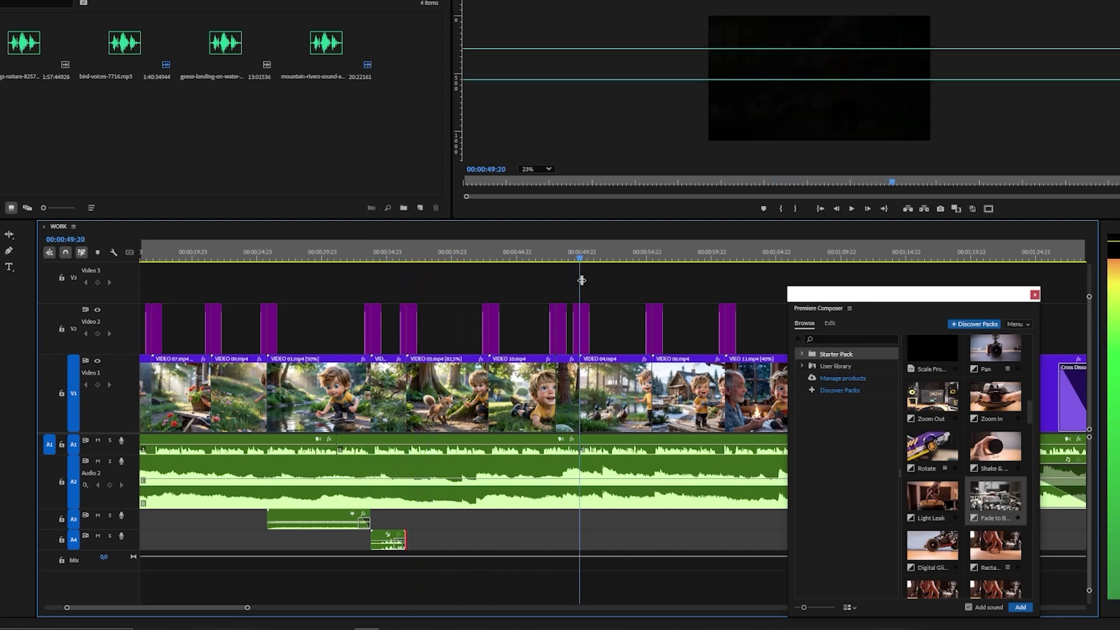
Step: Close Premiere Composer, then place the geese-landing sound on A3 and trim it
{"action": "left_click_drag", "start_coordinate": [962, 295], "coordinate": [922, 140]}
{"action": "left_click", "coordinate": [995, 141]}
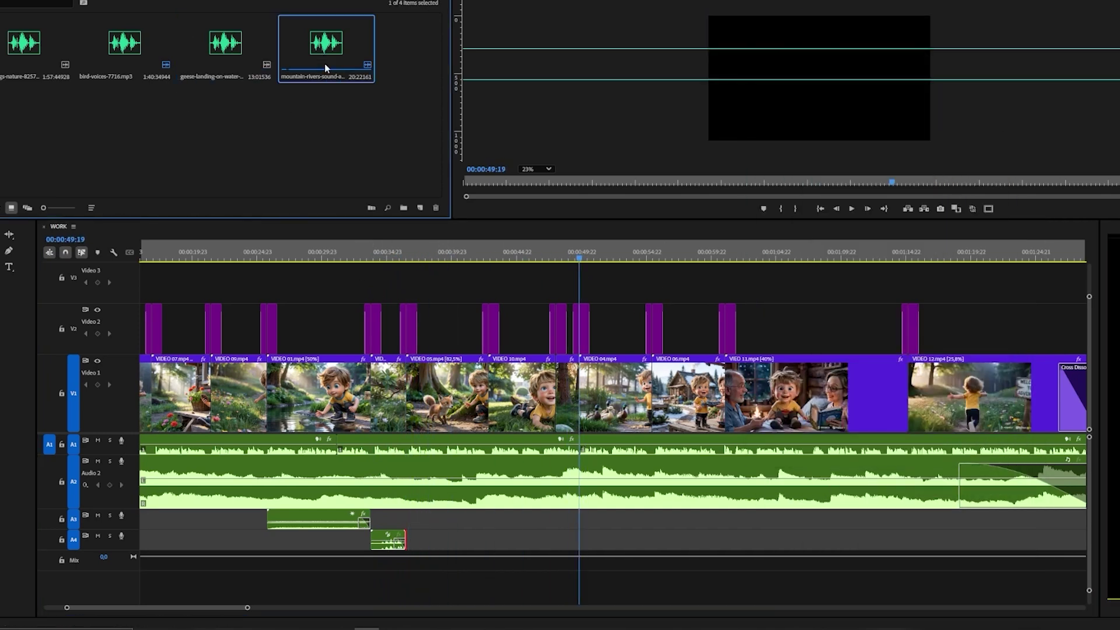
{"action": "left_click", "coordinate": [208, 44]}
{"action": "left_click_drag", "start_coordinate": [208, 44], "coordinate": [585, 521]}
{"action": "key", "text": "space"}
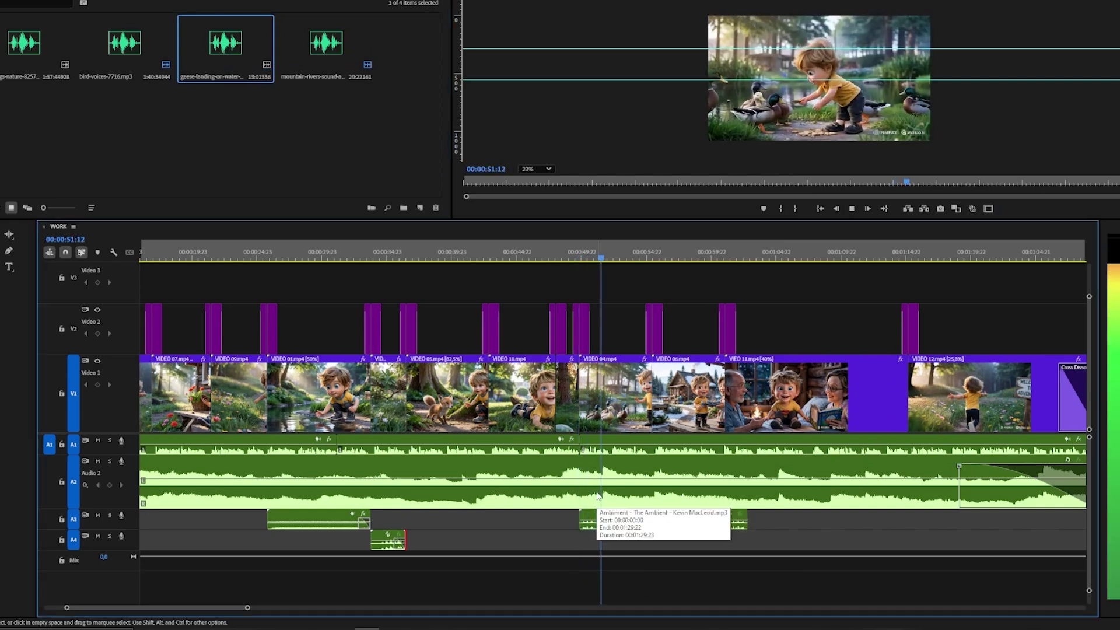
{"action": "key", "text": "space"}
{"action": "left_click_drag", "start_coordinate": [747, 521], "coordinate": [651, 521]}
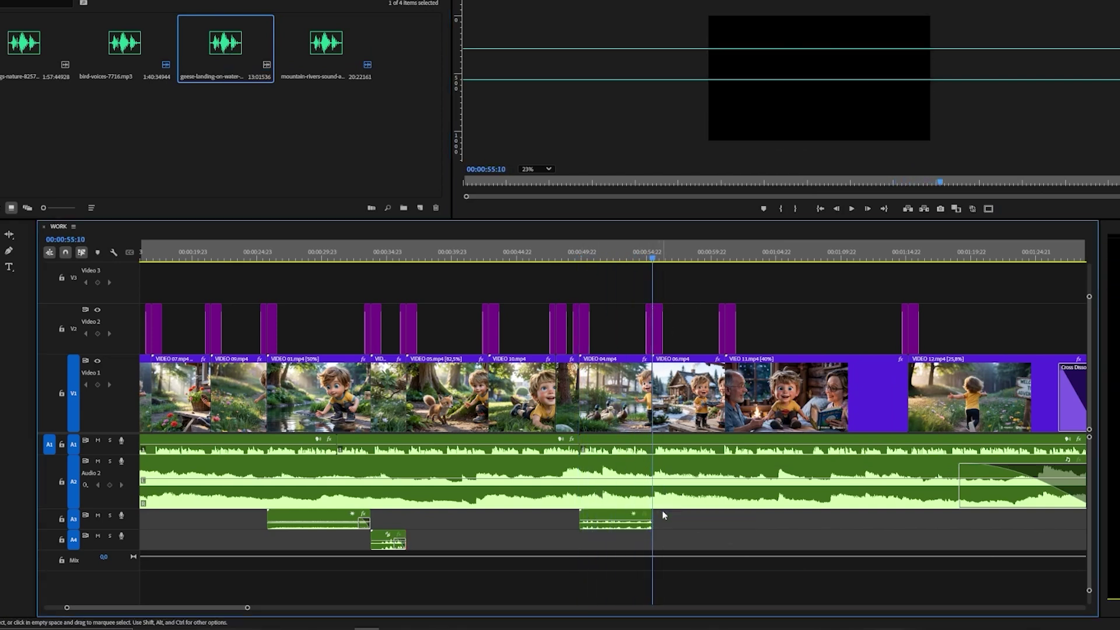
{"action": "scroll", "coordinate": [561, 513], "scroll_direction": "down", "scroll_amount": 2}
{"action": "scroll", "coordinate": [559, 513], "scroll_direction": "up", "scroll_amount": 1}
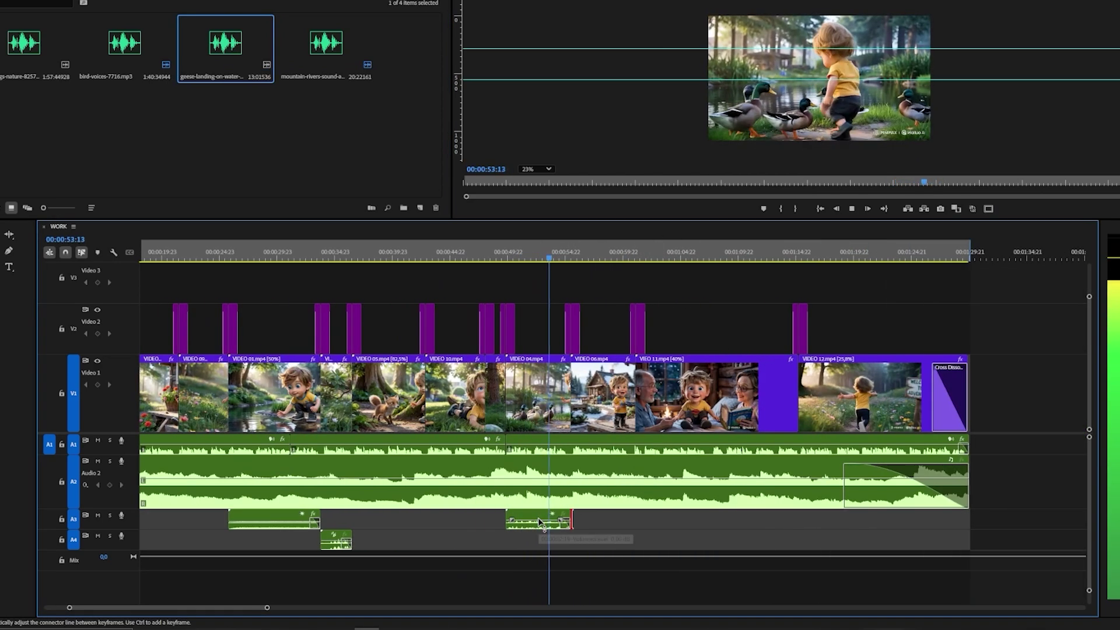
Step: Add the nature ambience sound on A3 under the final running scene and preview it
{"action": "left_click_drag", "start_coordinate": [590, 256], "coordinate": [804, 268]}
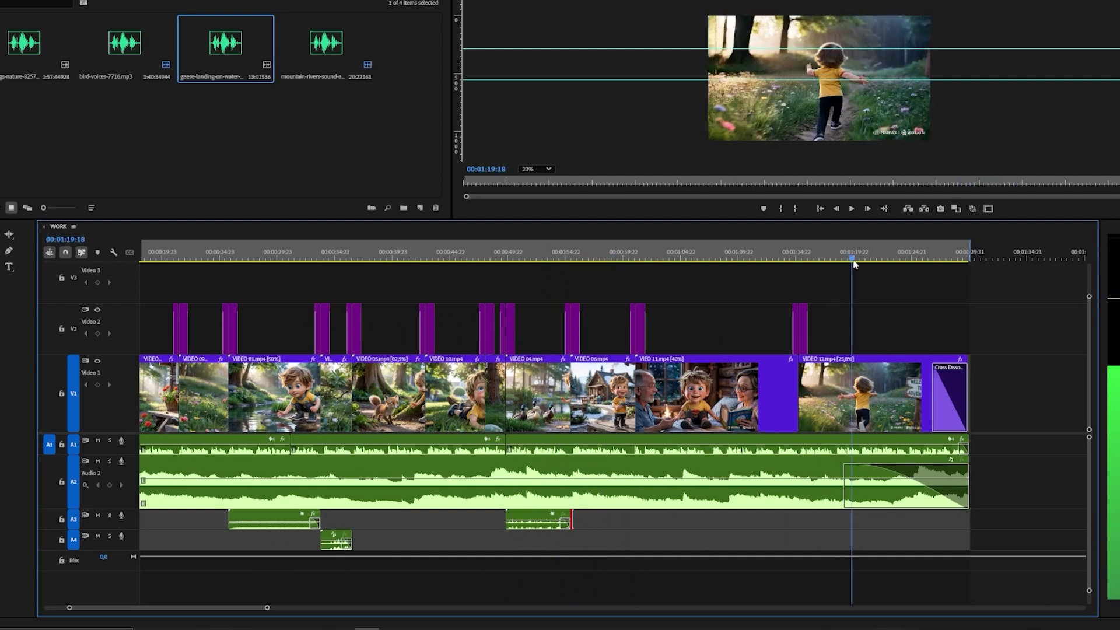
{"action": "left_click_drag", "start_coordinate": [24, 42], "coordinate": [850, 519]}
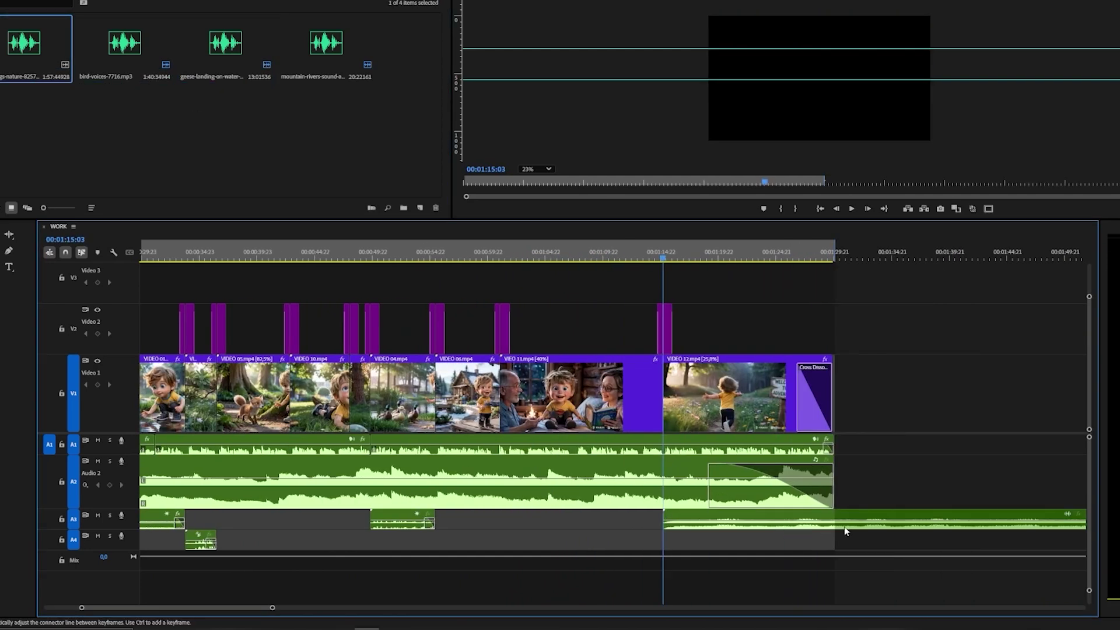
{"action": "key", "text": "space"}
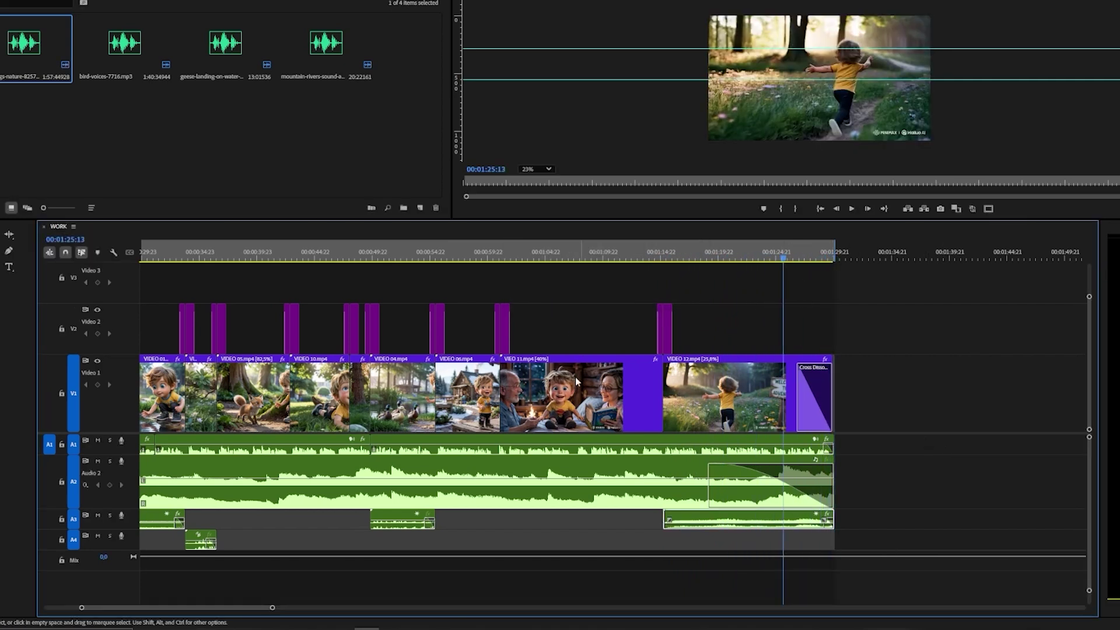
{"action": "key", "text": "minus"}
{"action": "key", "text": "minus"}
{"action": "key", "text": "minus"}
{"action": "key", "text": "Home"}
{"action": "key", "text": "equal"}
{"action": "key", "text": "space"}
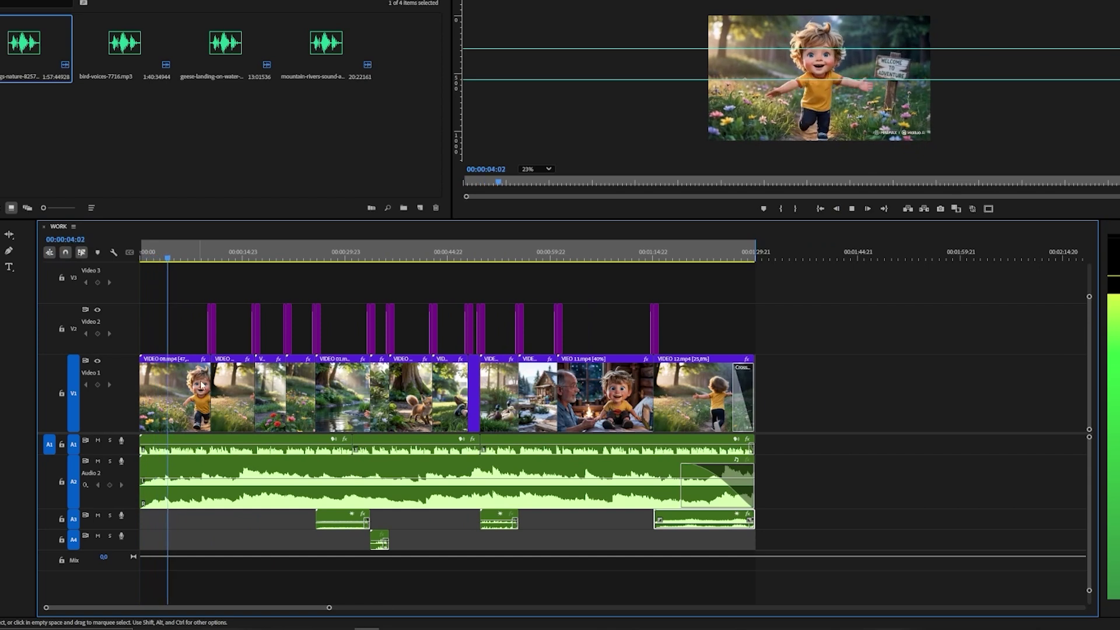
{"action": "key", "text": "equal"}
{"action": "key", "text": "minus"}
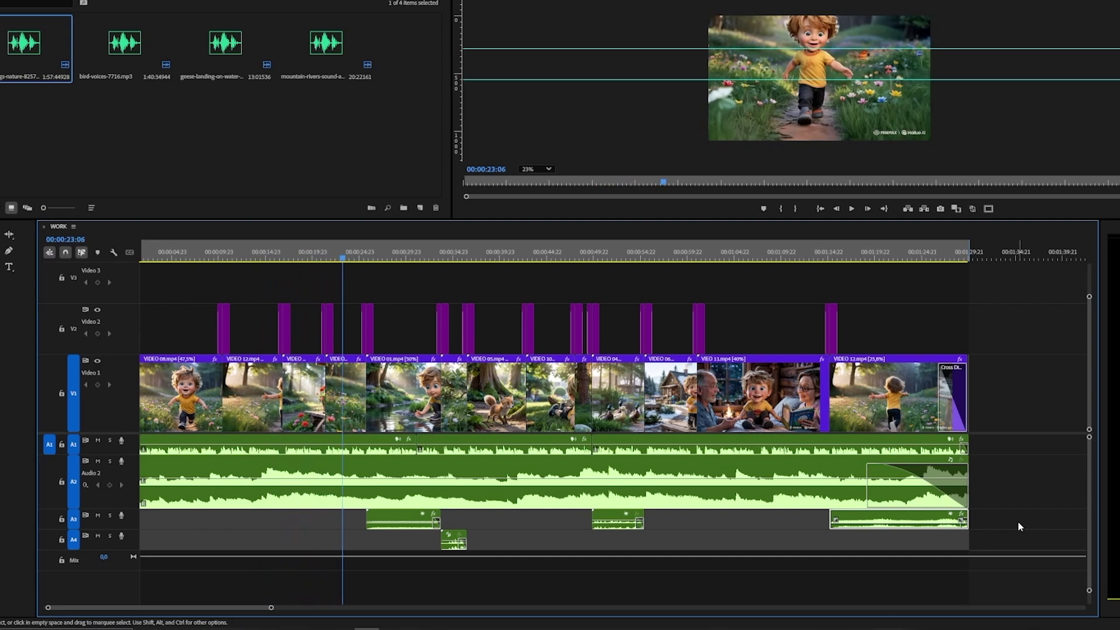
Step: Give the sound clips a pink label and save the project
{"action": "right_click", "coordinate": [405, 517]}
{"action": "left_click", "coordinate": [347, 518]}
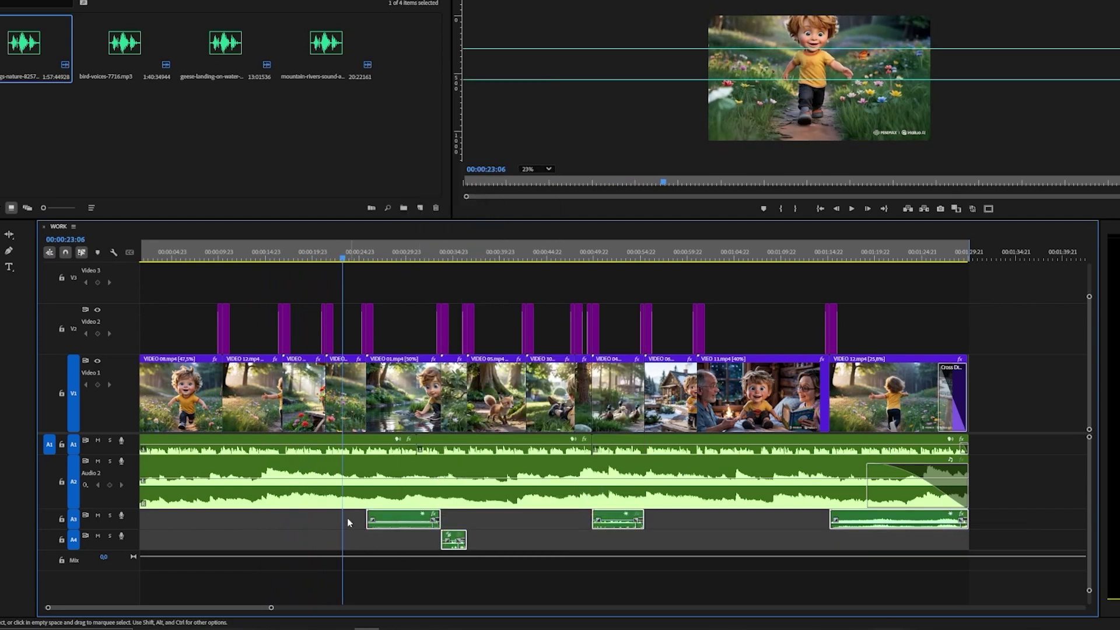
{"action": "right_click", "coordinate": [403, 518]}
{"action": "left_click", "coordinate": [595, 415]}
{"action": "key", "text": "minus"}
{"action": "key", "text": "ctrl+s"}
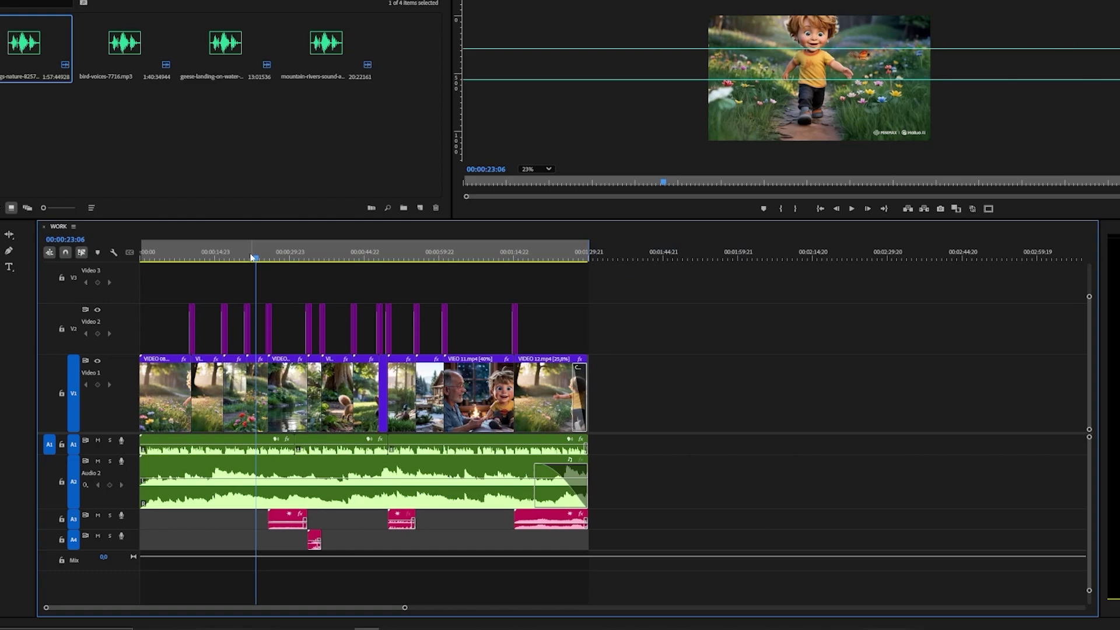
{"action": "key", "text": "Home"}
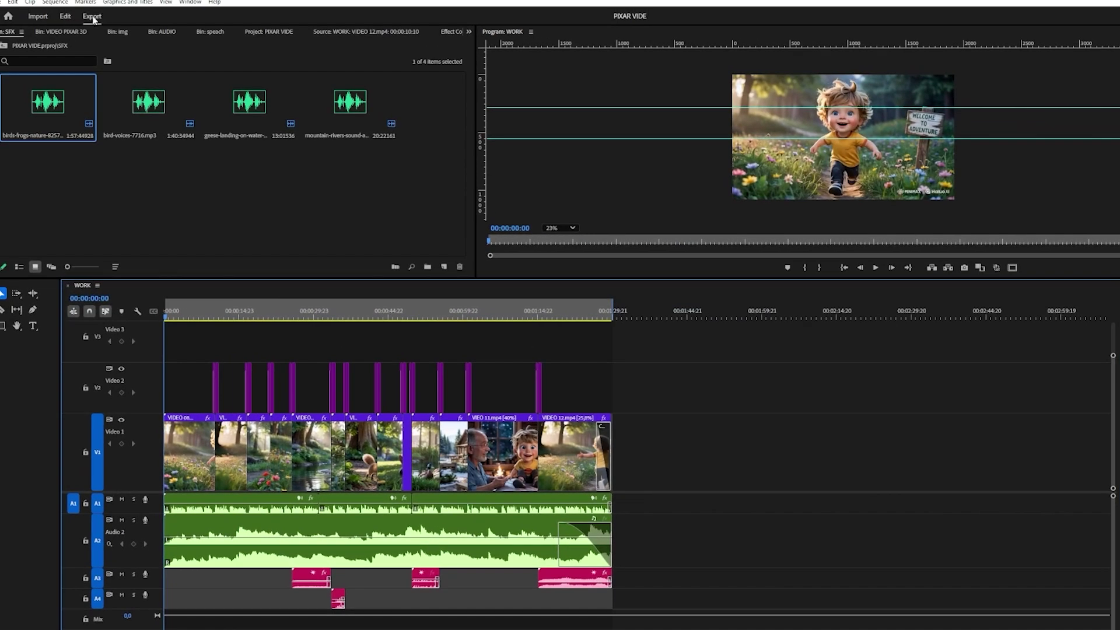
Step: Export the sequence as H.264 into the export folder
{"action": "left_click", "coordinate": [92, 17]}
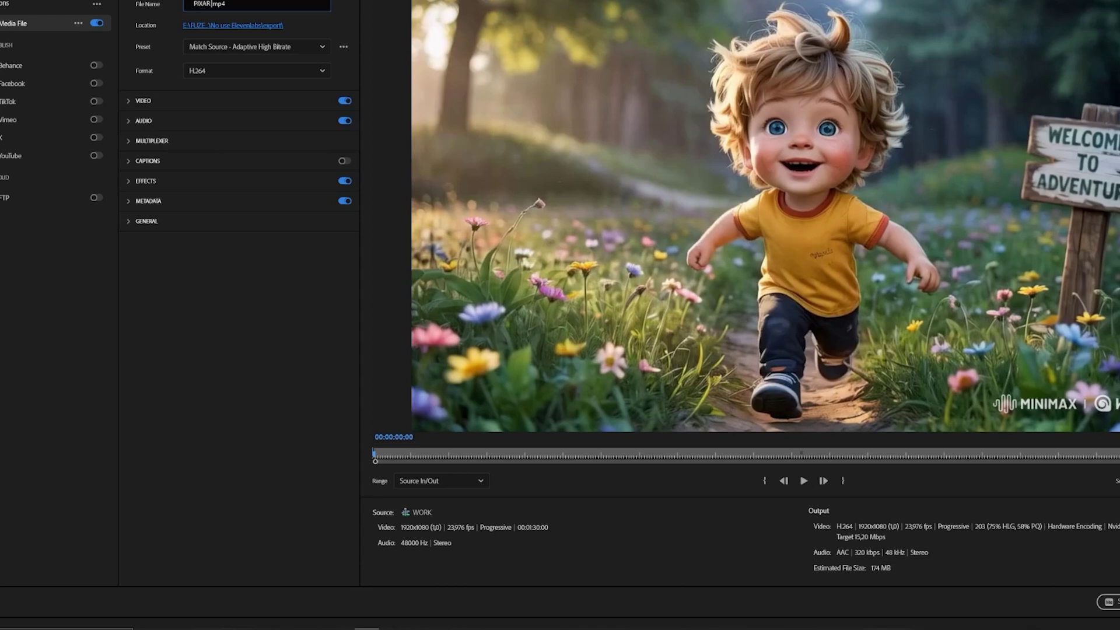
{"action": "left_click", "coordinate": [233, 25]}
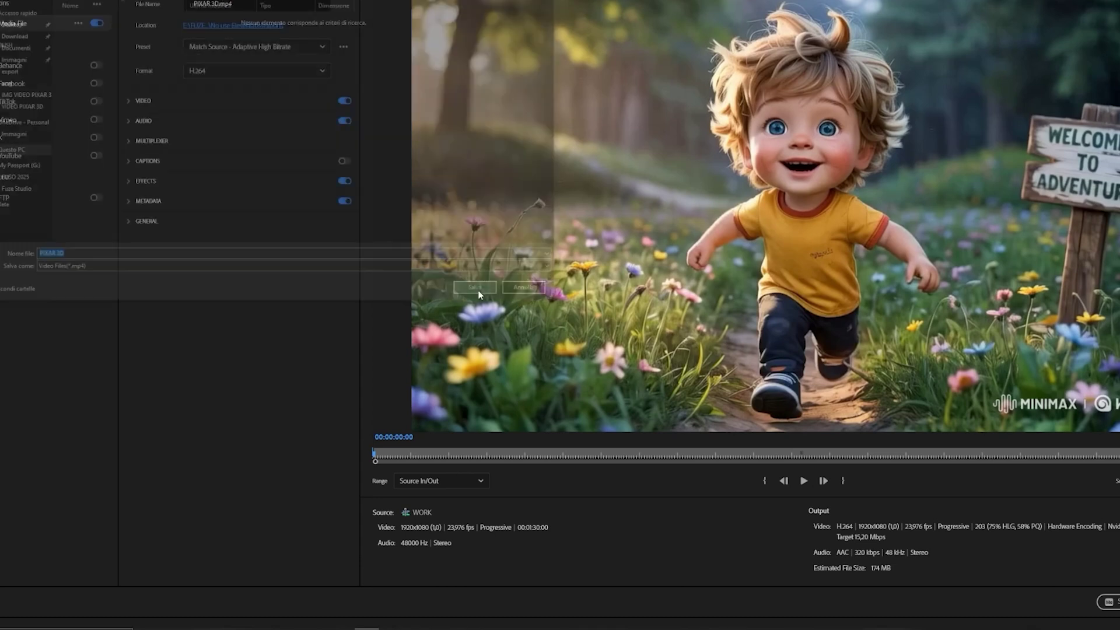
{"action": "left_click", "coordinate": [1110, 602]}
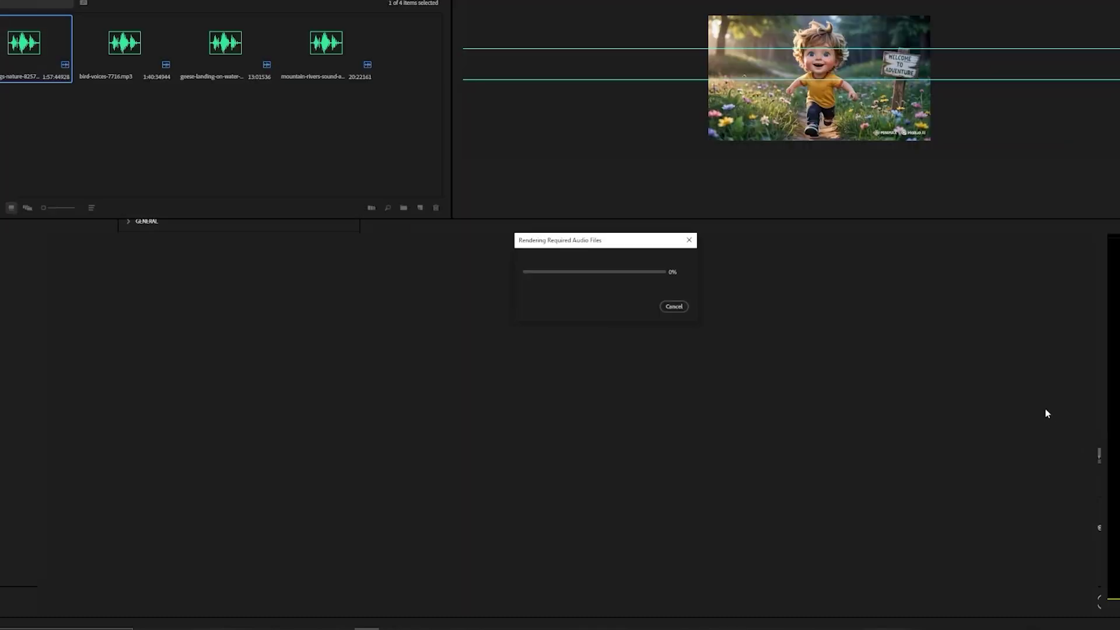